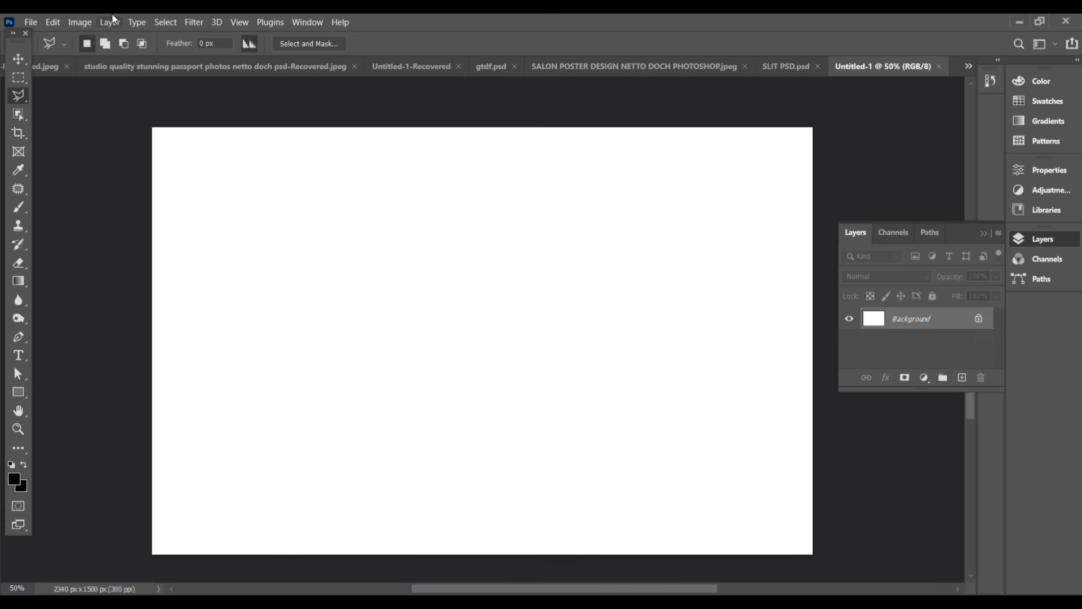
click(30, 22)
click(39, 34)
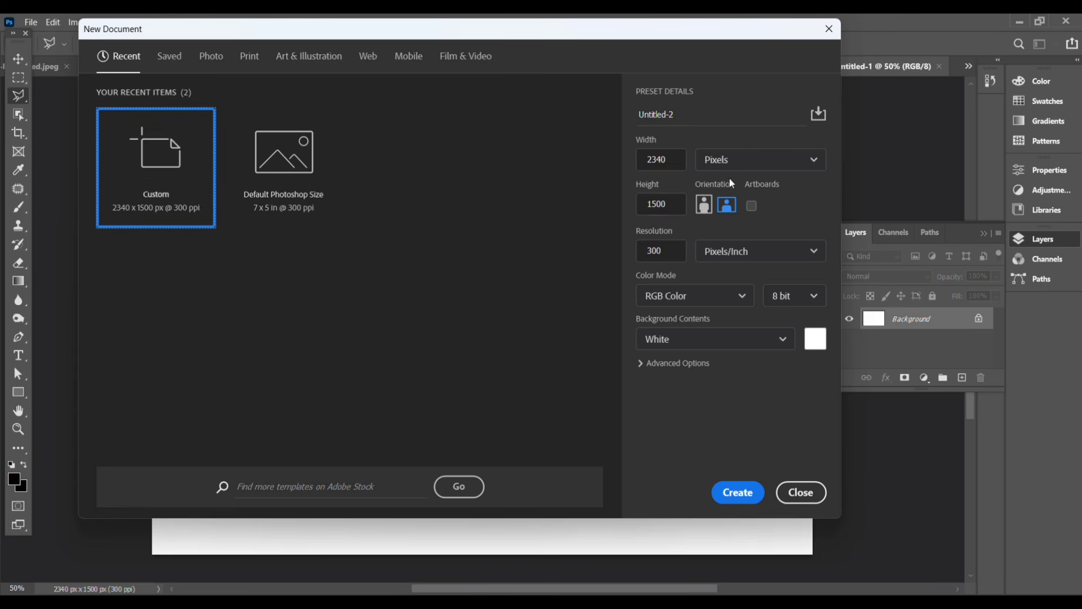
key(Escape)
Step: Draw a black-to-white gradient rectangle with a 1 px white stroke, about 64 × 1529 px, along the canvas's left edge
click(15, 391)
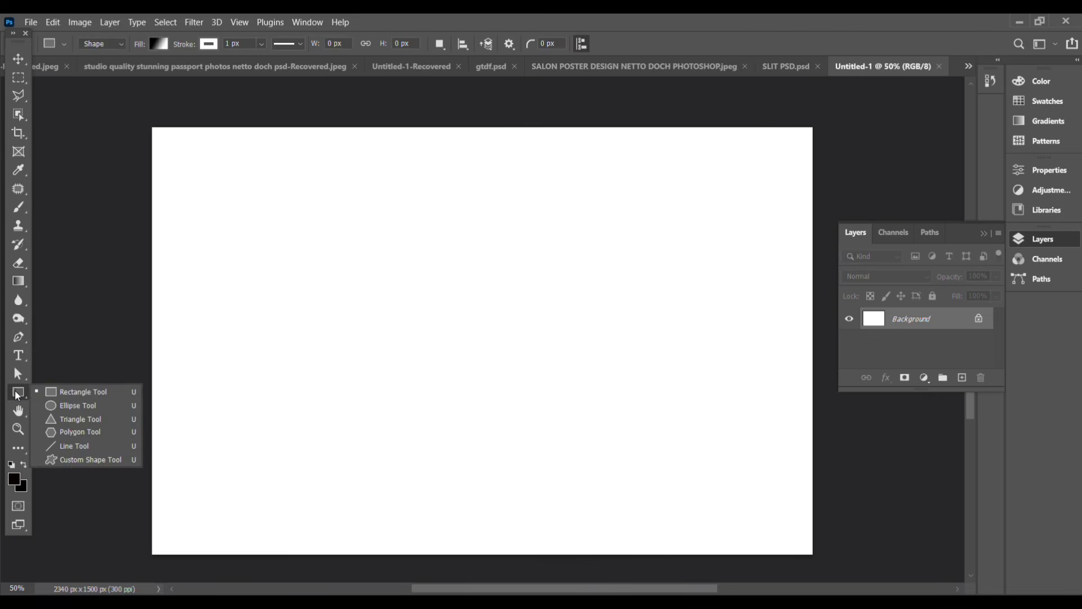
click(79, 392)
click(160, 45)
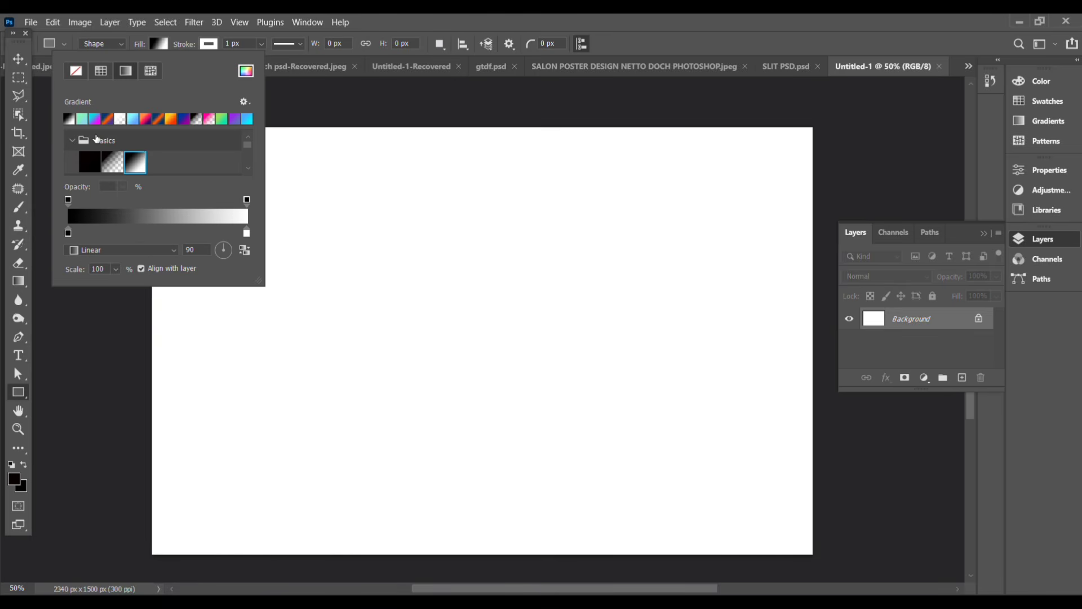
click(209, 45)
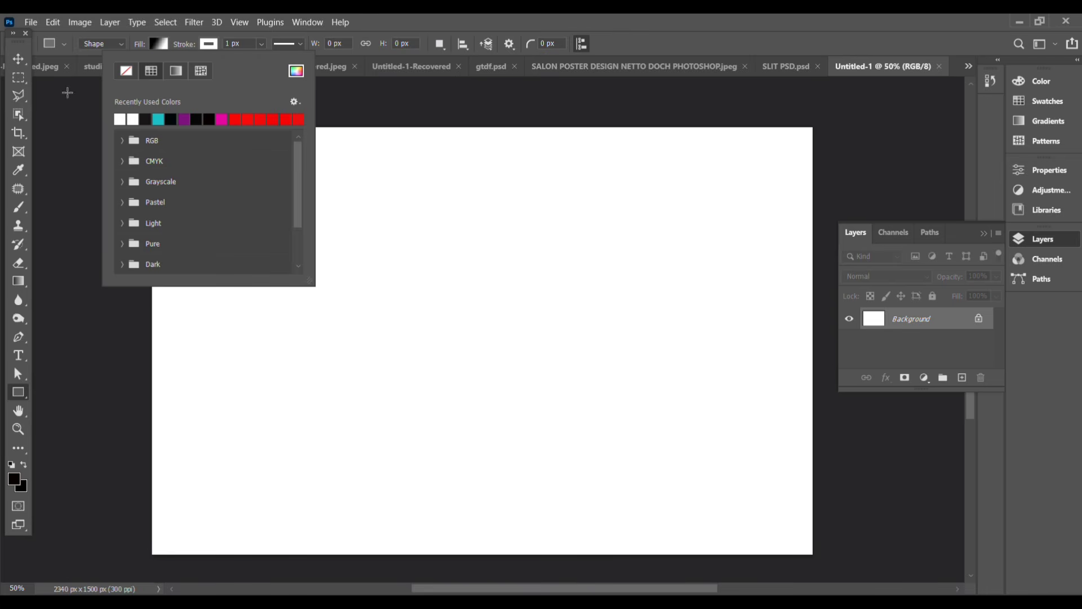
click(18, 58)
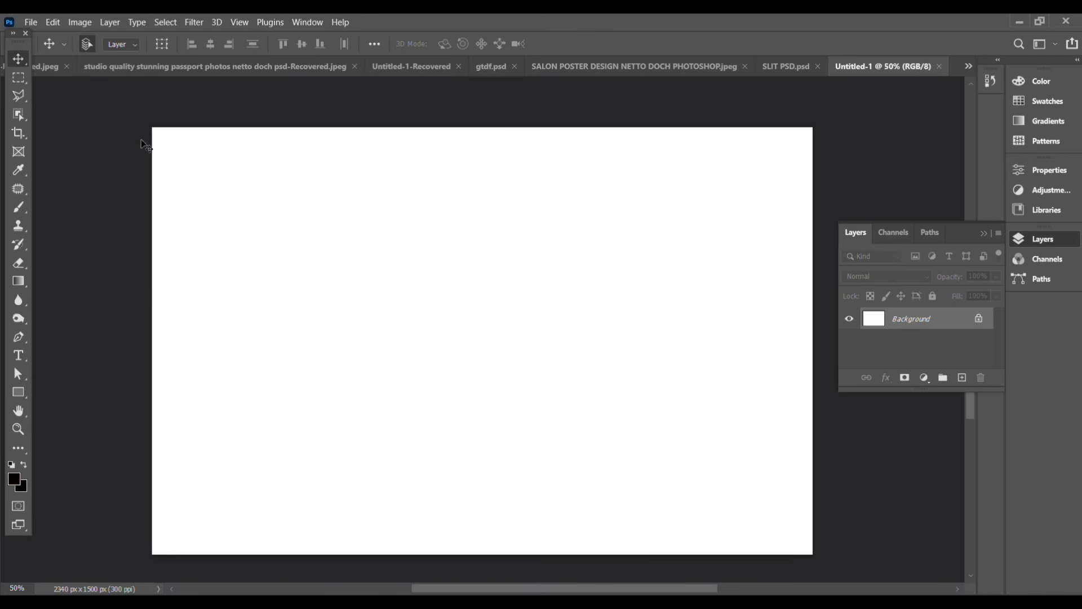
click(18, 392)
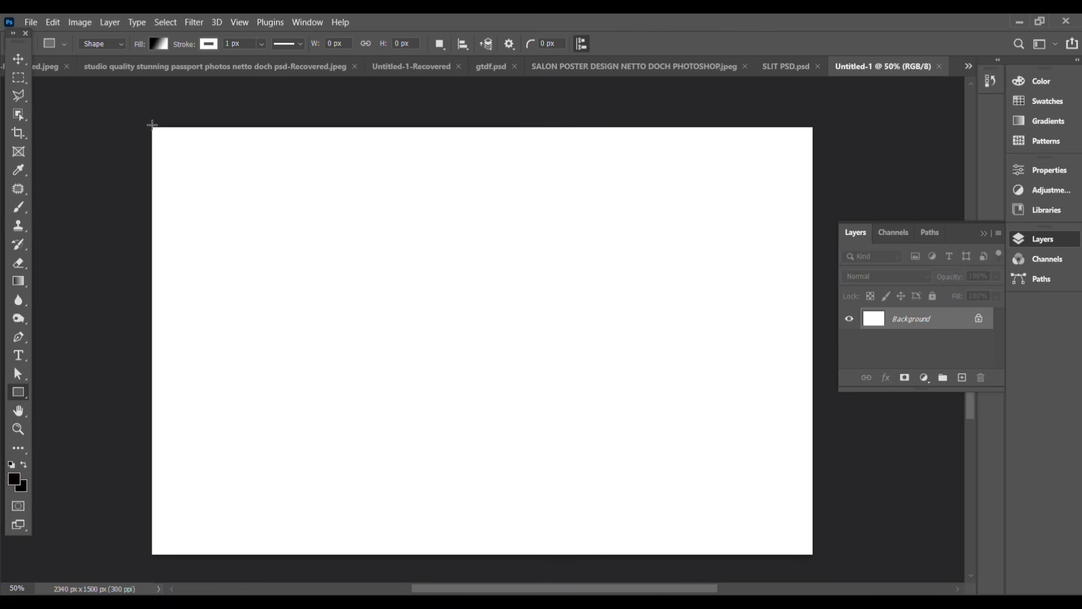
drag(152, 125, 170, 554)
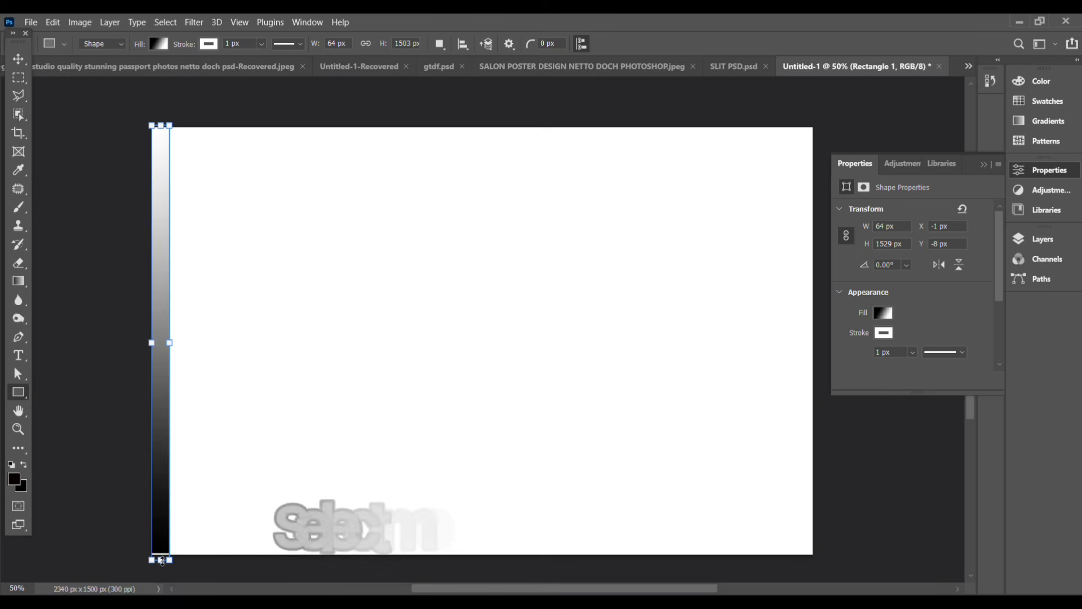
Step: Duplicate the gradient strip 37 times side by side to cover the full width of the canvas
key(v)
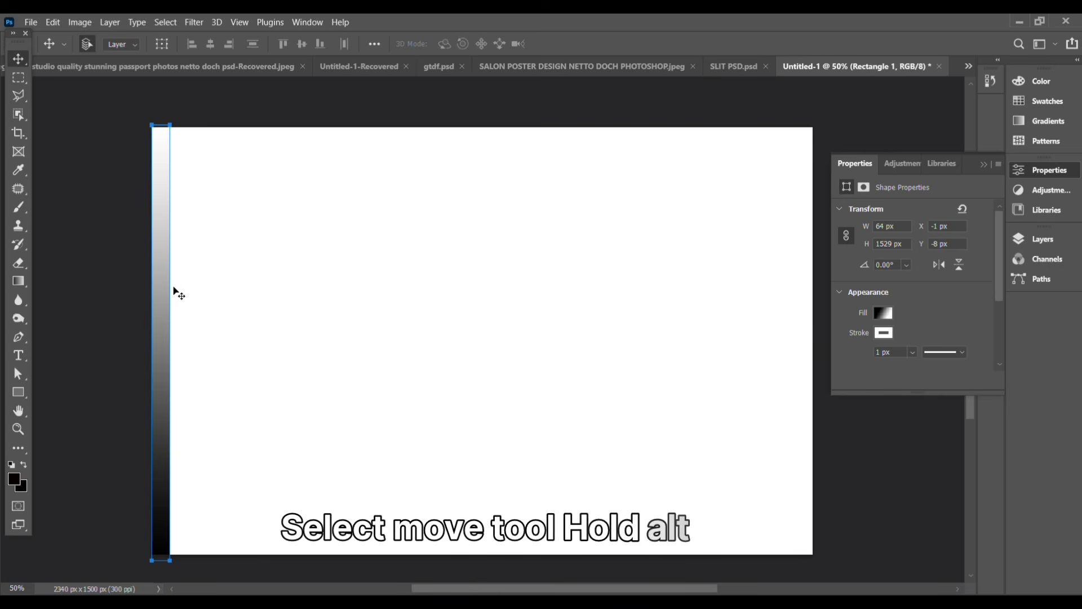
key(alt)
drag(169, 283, 786, 381)
Step: Select all the rectangle layers, leaving out the Background, and group them
click(1043, 239)
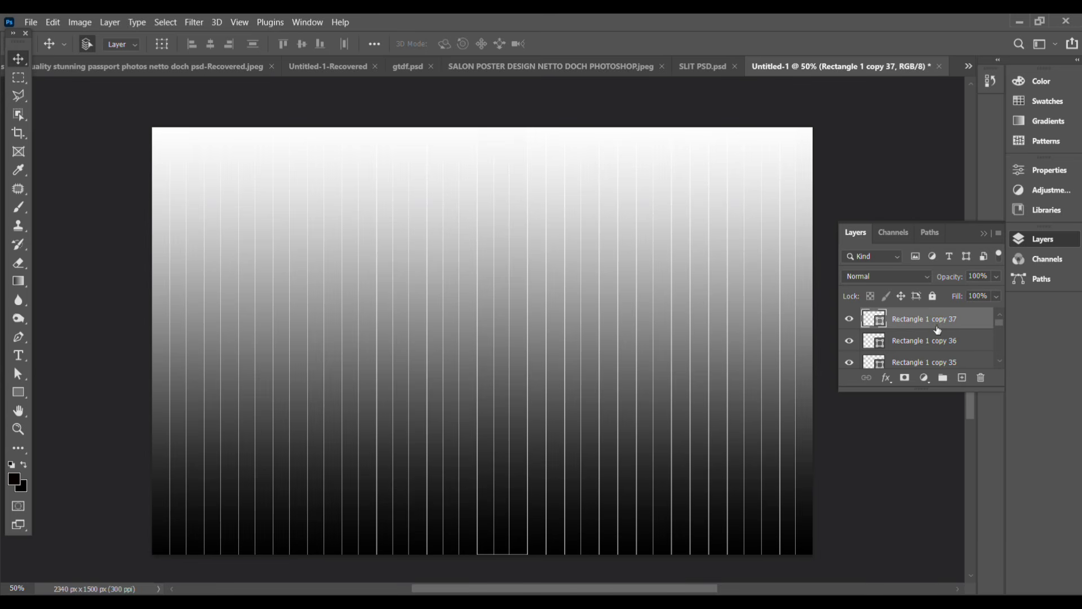
scroll(938, 329, down, 12)
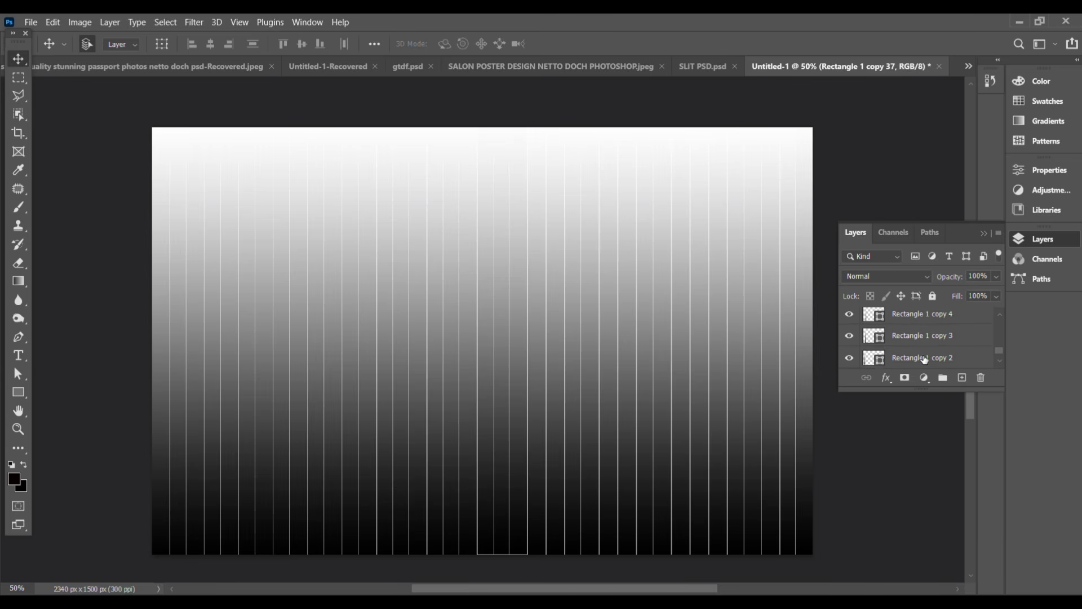
shift+click(922, 335)
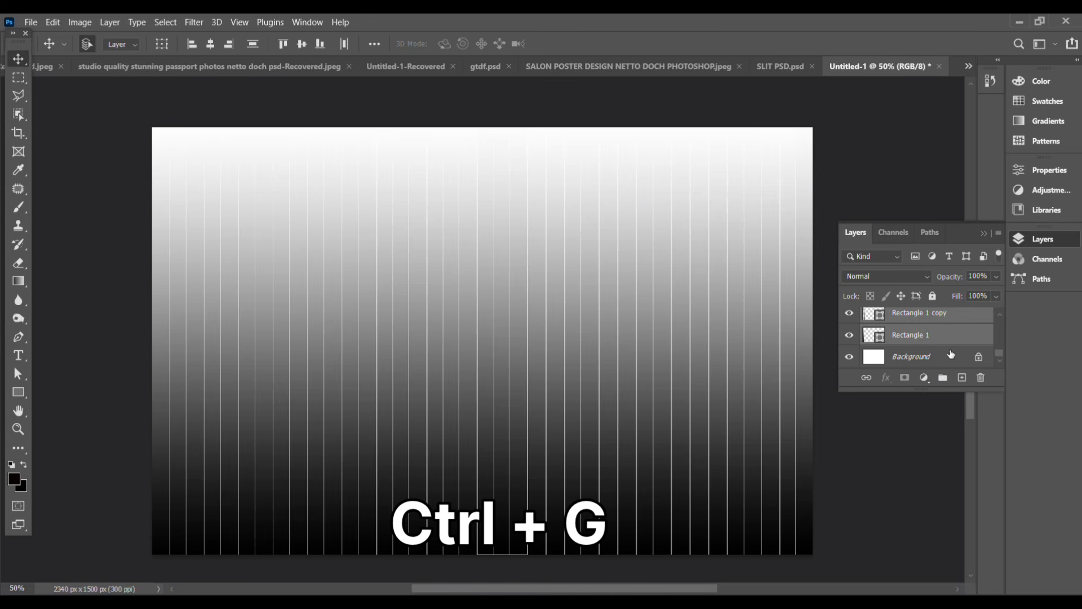
key(ctrl+g)
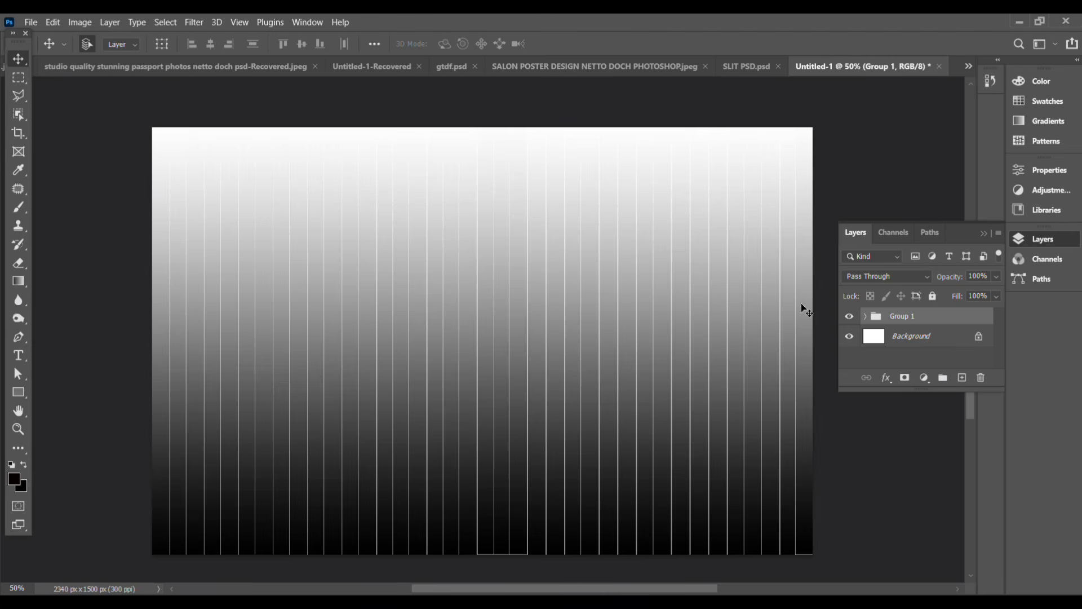
click(39, 22)
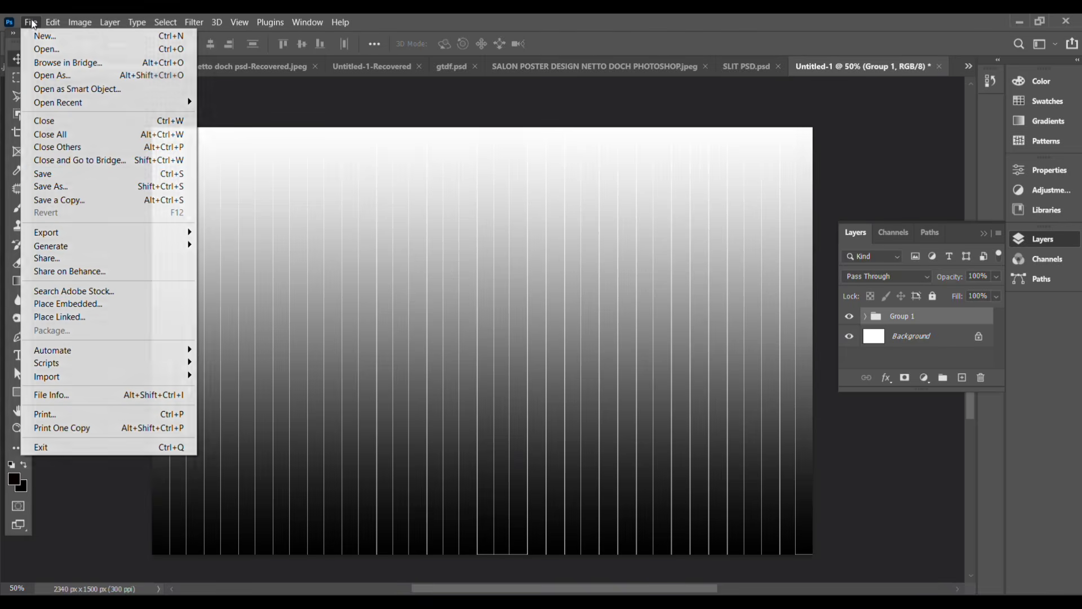
click(55, 185)
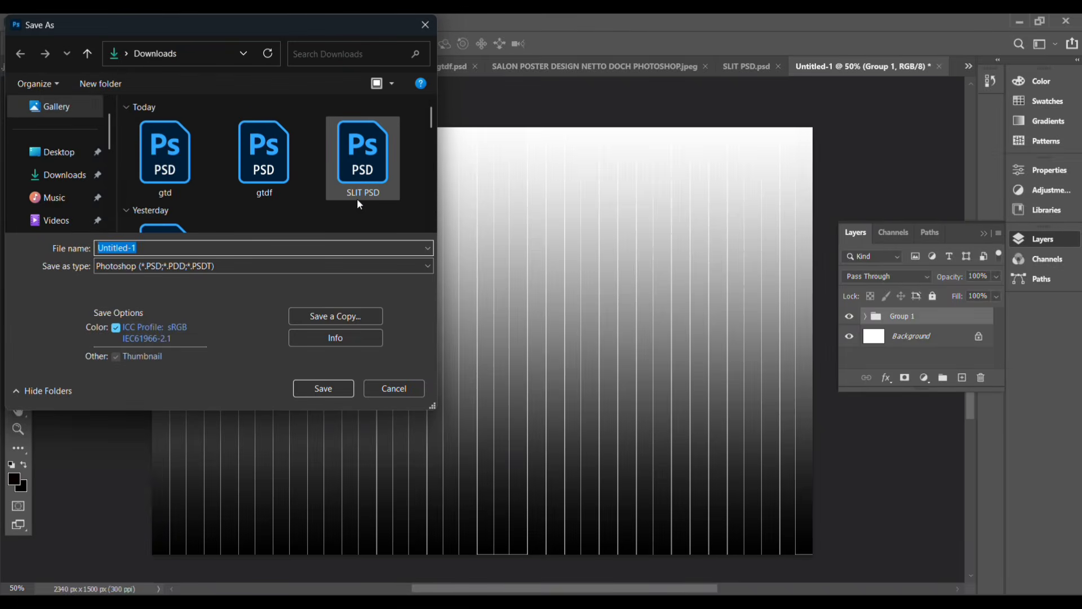
text(SLIT)
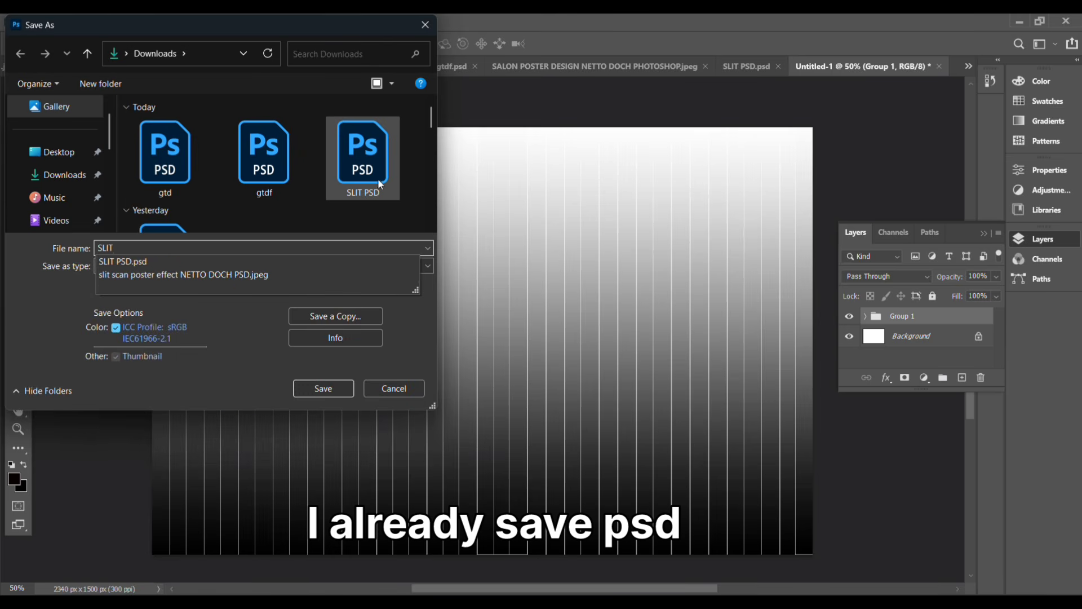
click(476, 93)
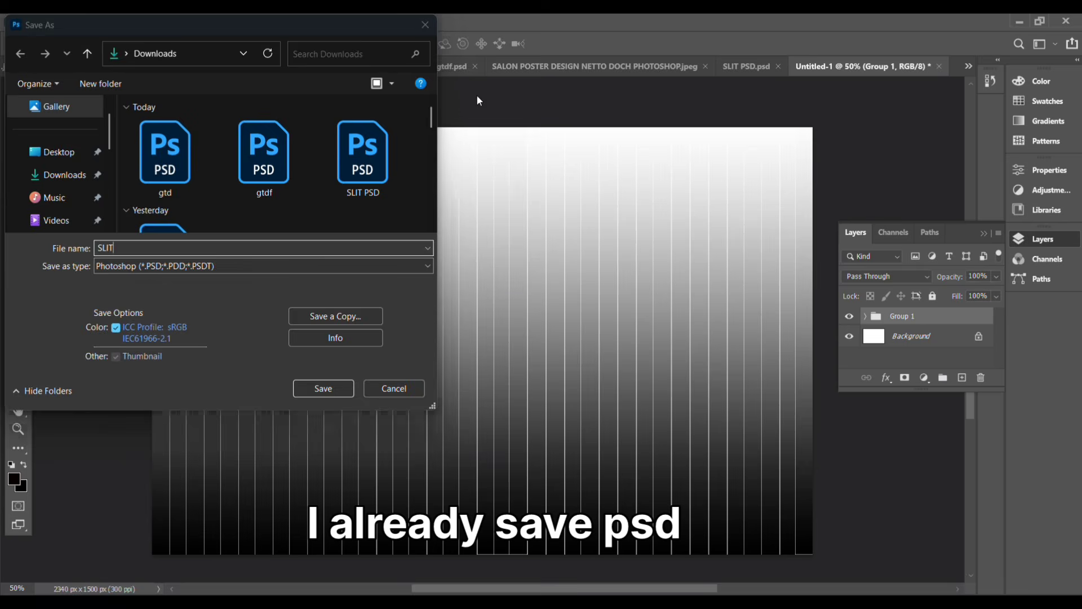
click(425, 25)
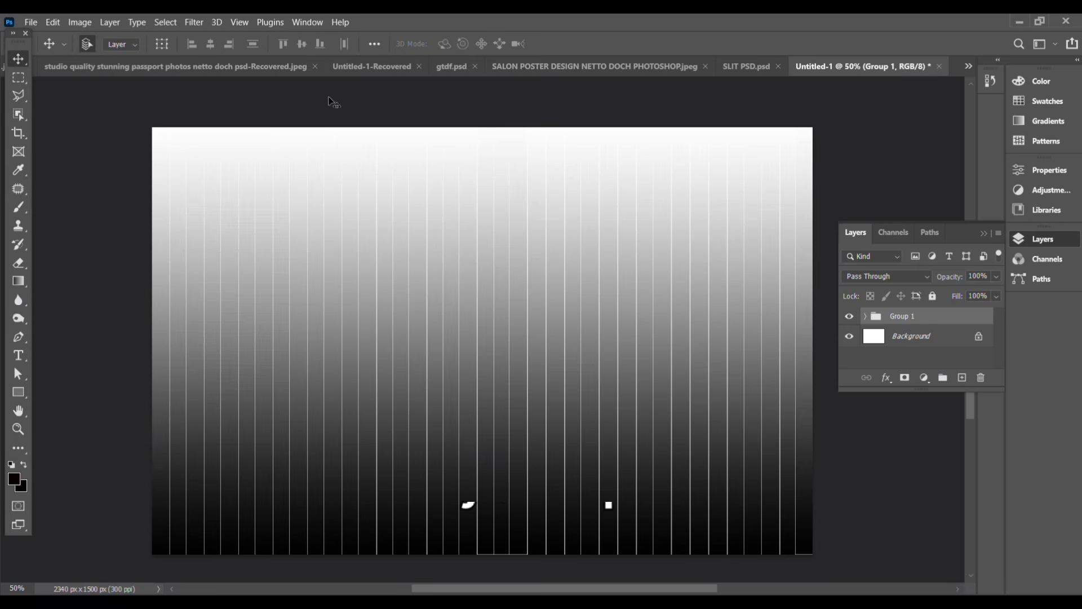
Step: Open the image slit scan poster effect NETTO DOCH PSD.jpeg
click(28, 21)
click(38, 48)
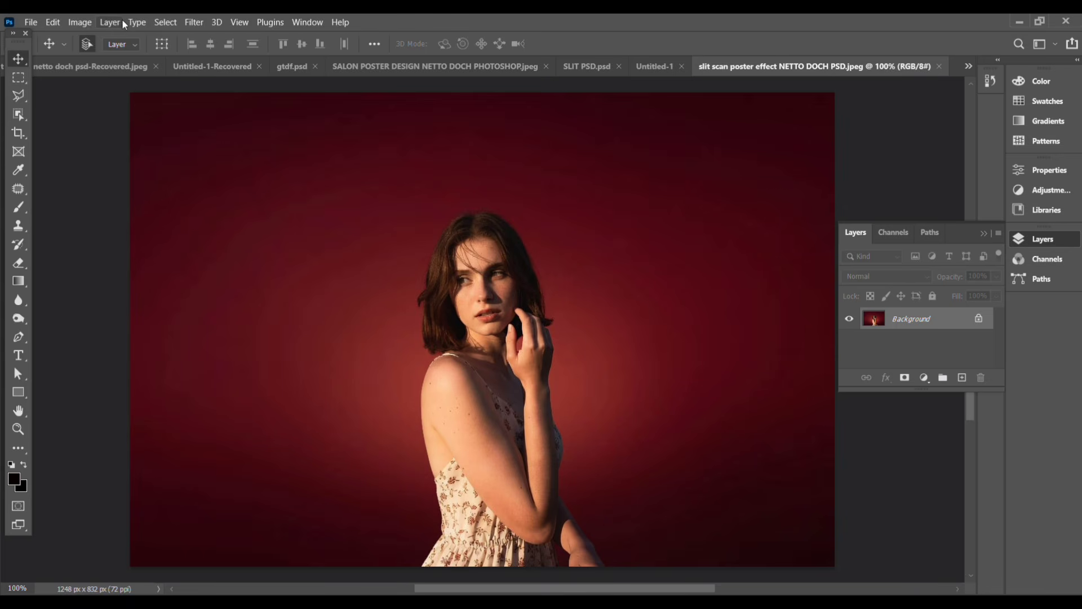
Step: Select the area left of a diagonal running from the photo's top edge through the woman's face to the bottom edge with the Polygonal Lasso
click(17, 102)
right_click(15, 103)
click(80, 110)
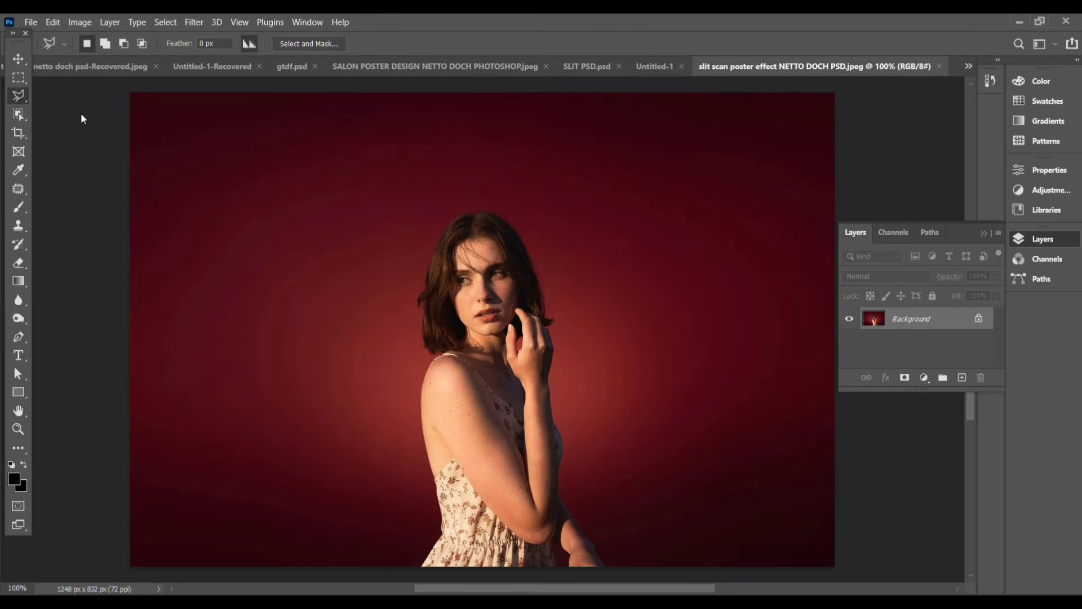
click(334, 91)
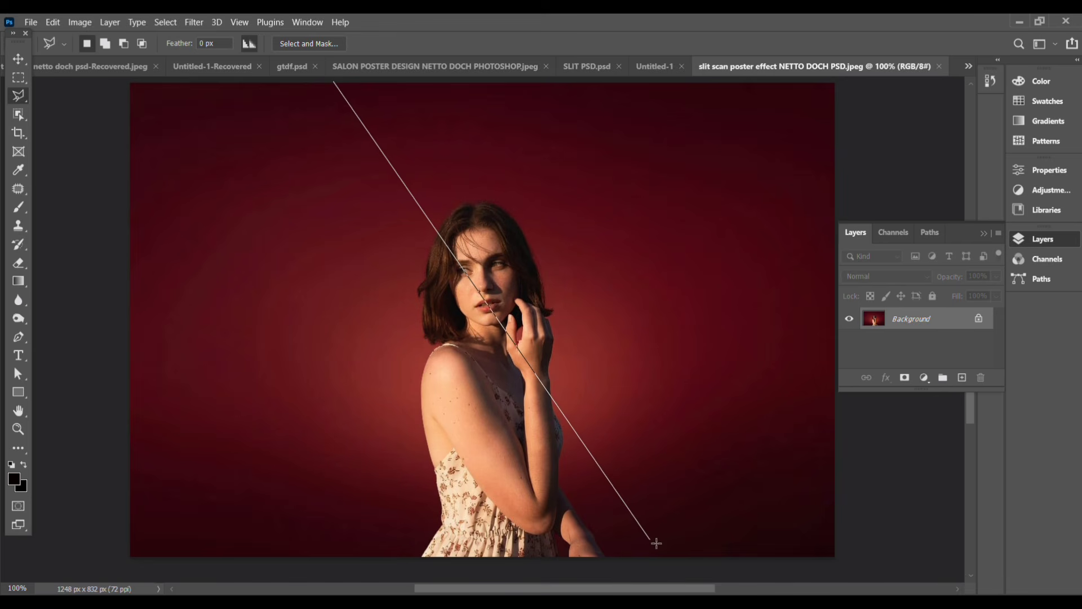
click(668, 560)
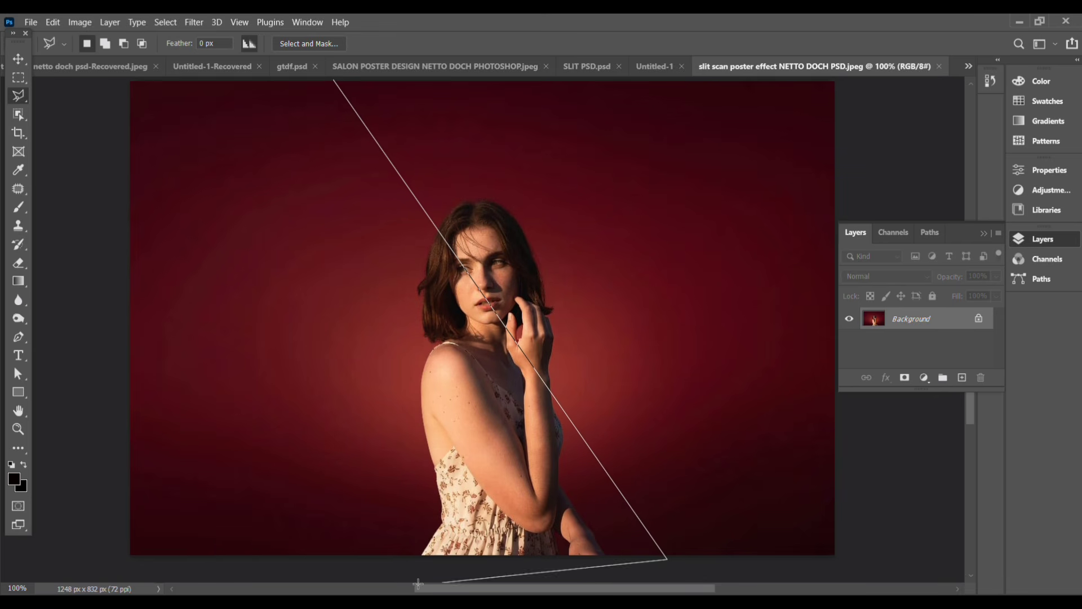
click(176, 556)
scroll(196, 91, up, 1)
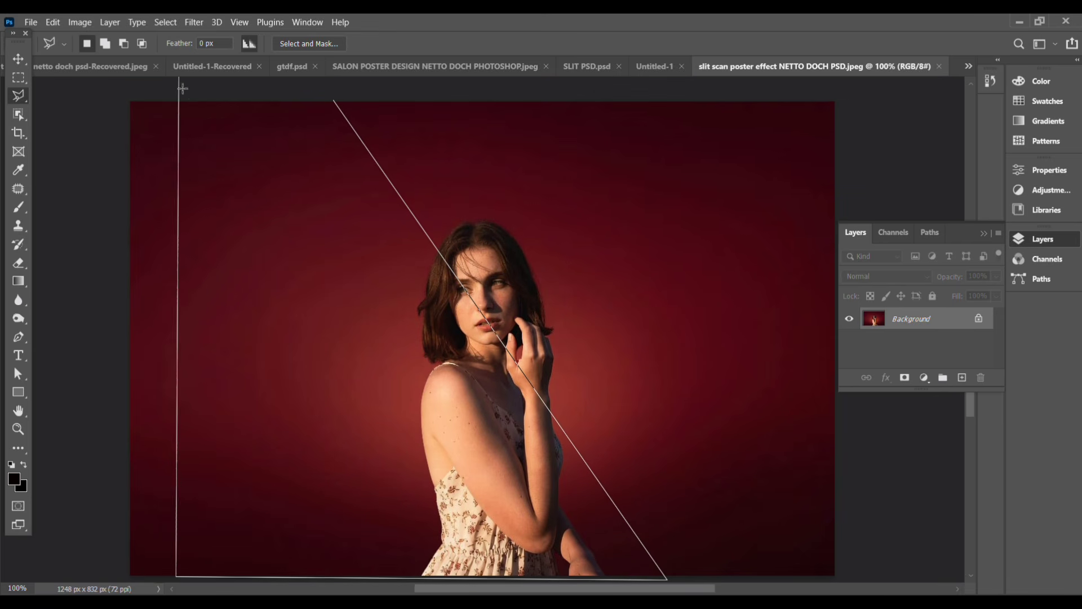
click(188, 104)
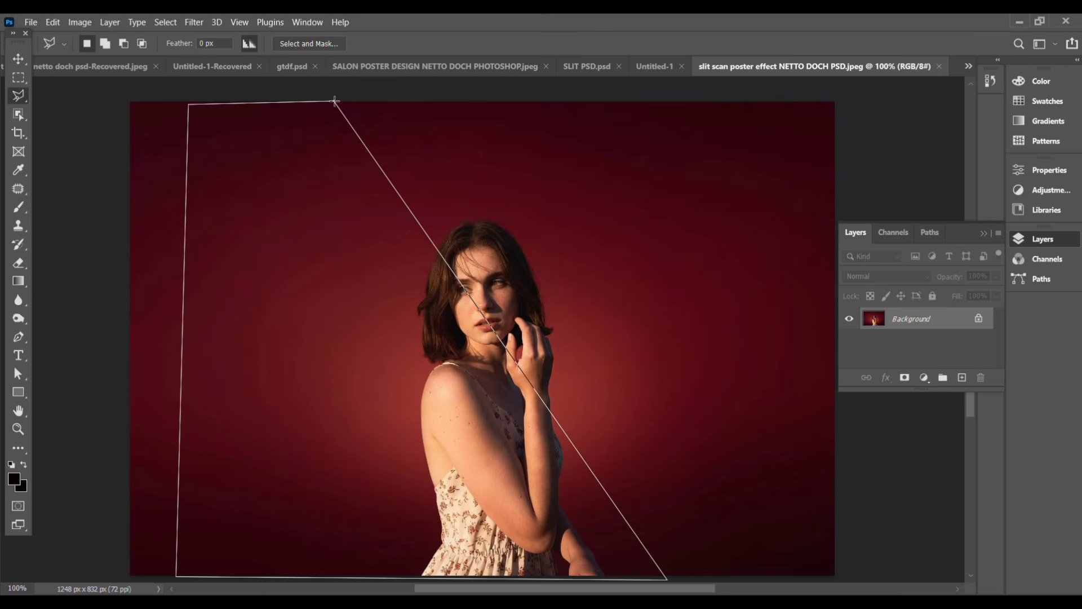
click(335, 102)
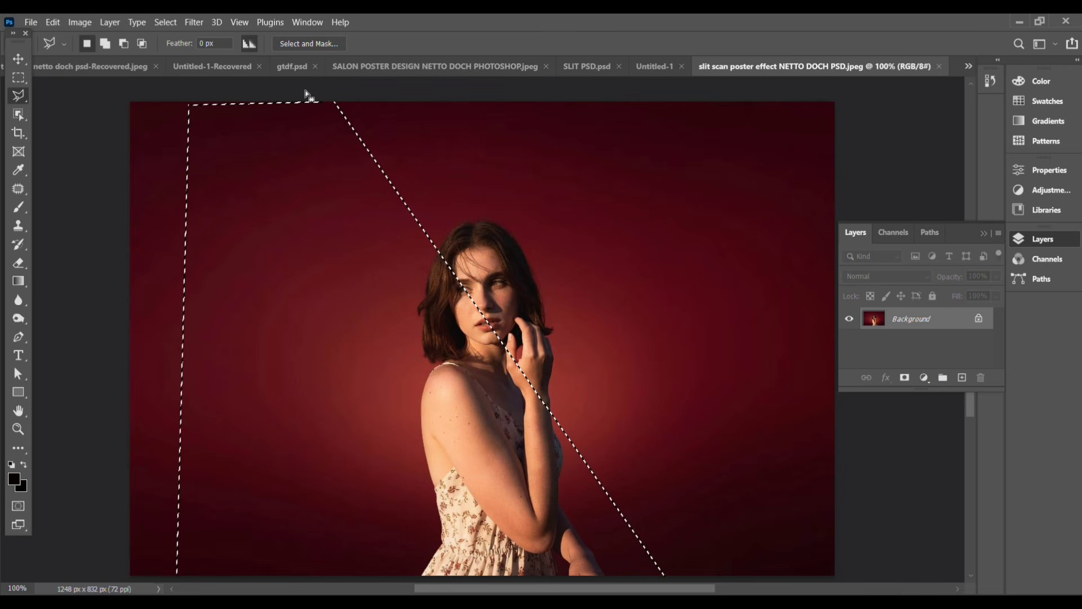
Step: Apply the Glass filter to the selection with the SLIT PSD texture, Distortion 10, Smoothness 1, Scaling 50% and Invert on
click(194, 22)
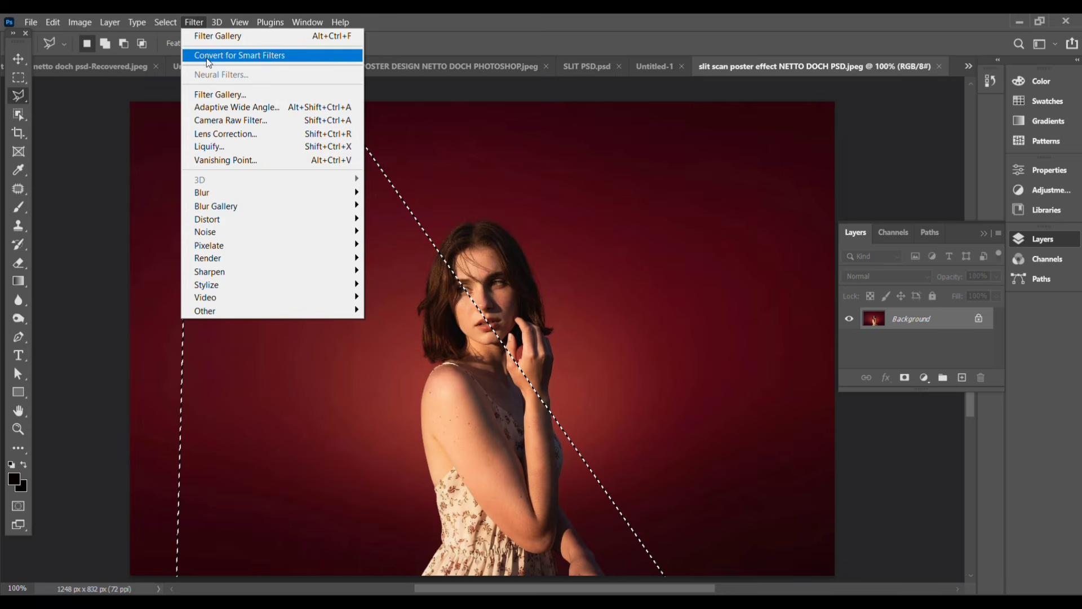
click(237, 99)
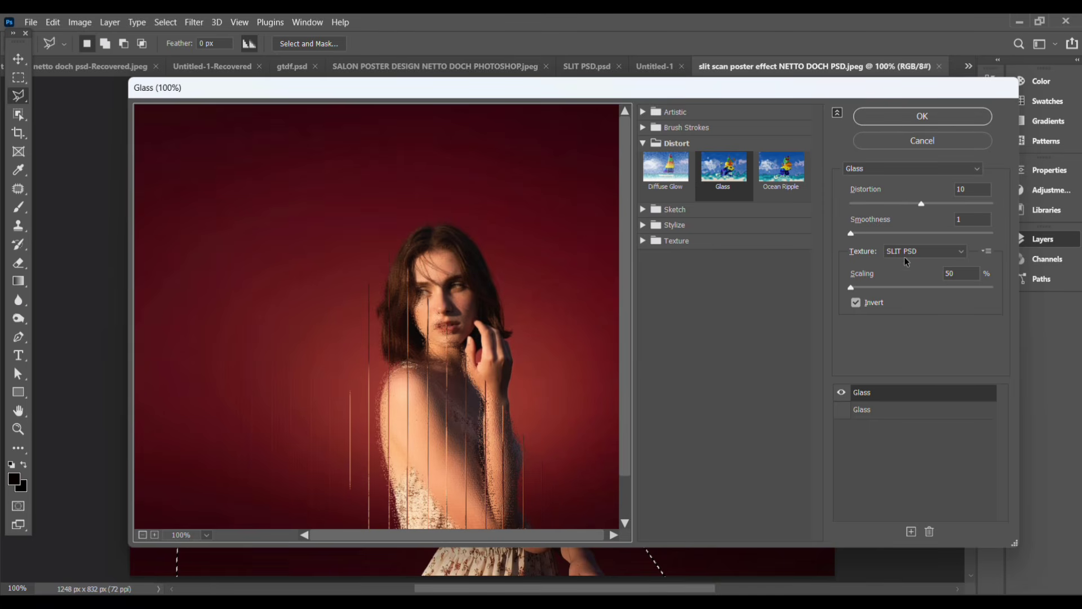
click(988, 252)
click(1009, 265)
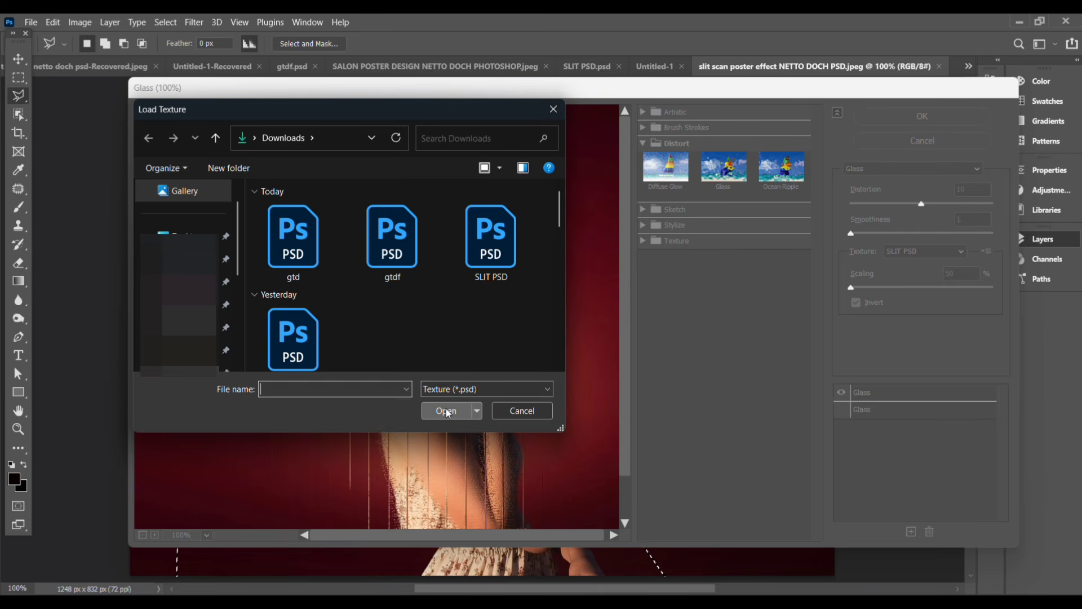
click(492, 248)
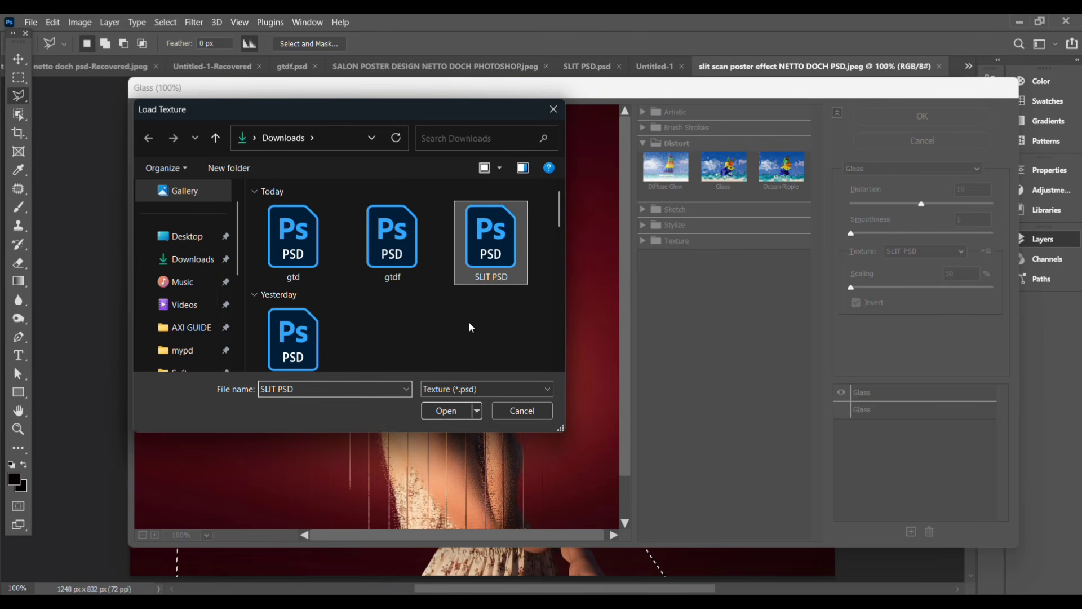
click(448, 410)
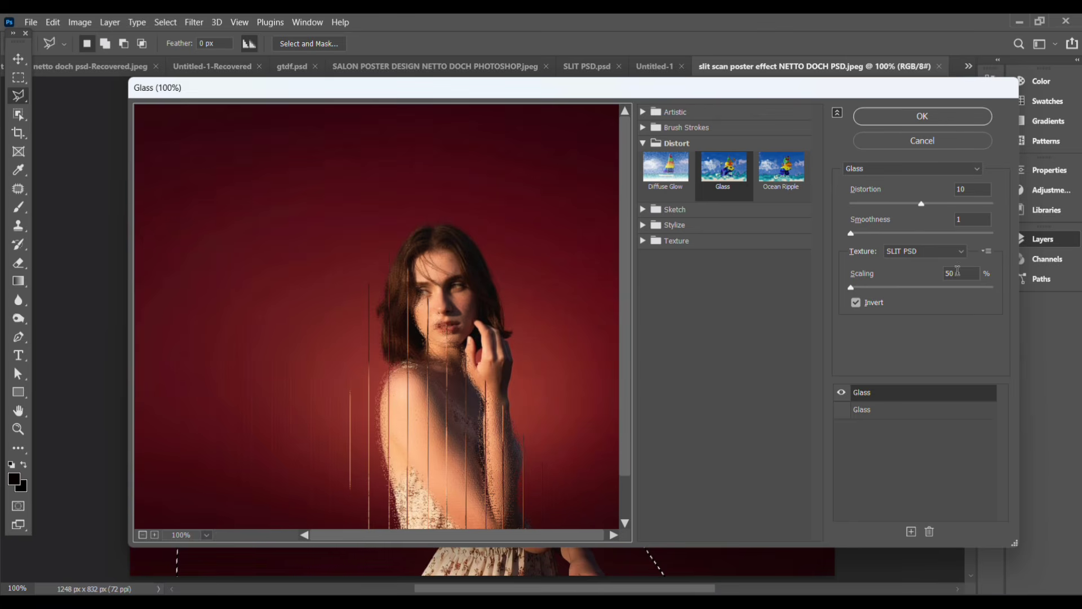
click(914, 116)
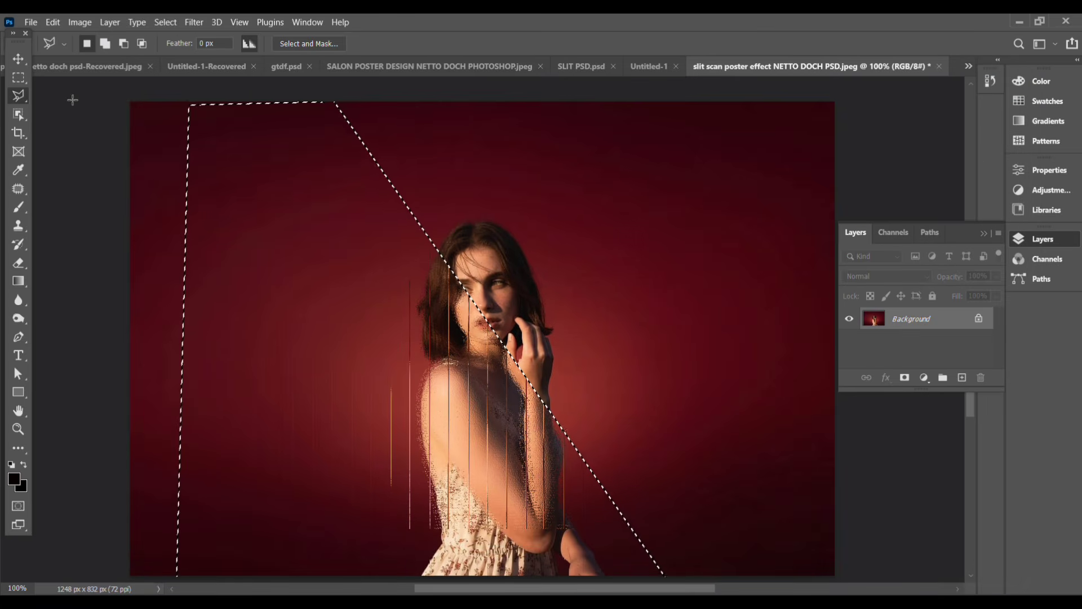
Step: Deselect the filtered area and add a new blank layer above the Background
click(16, 63)
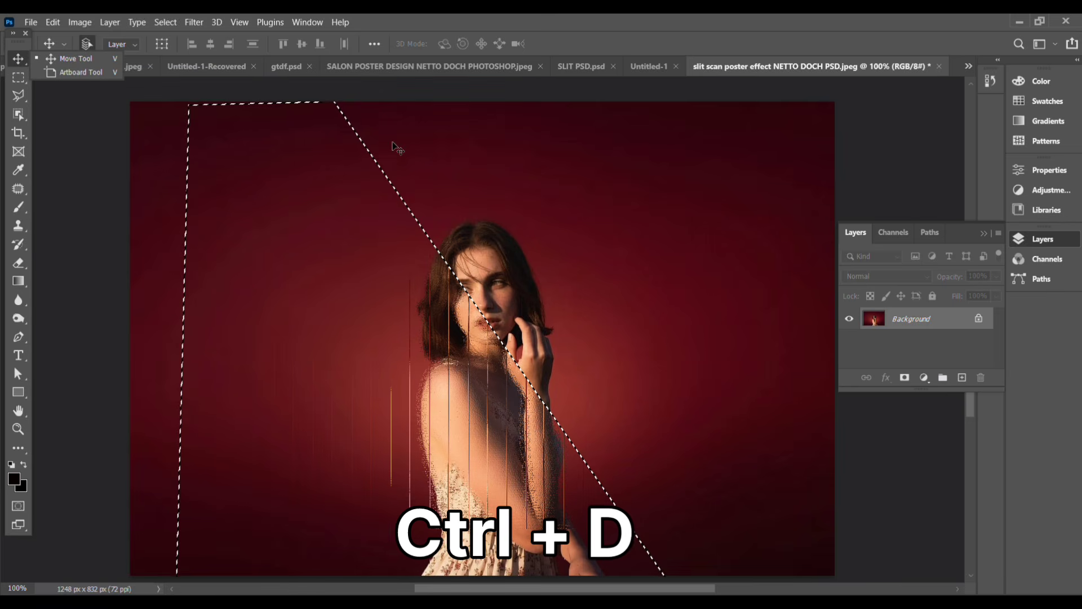
key(ctrl+d)
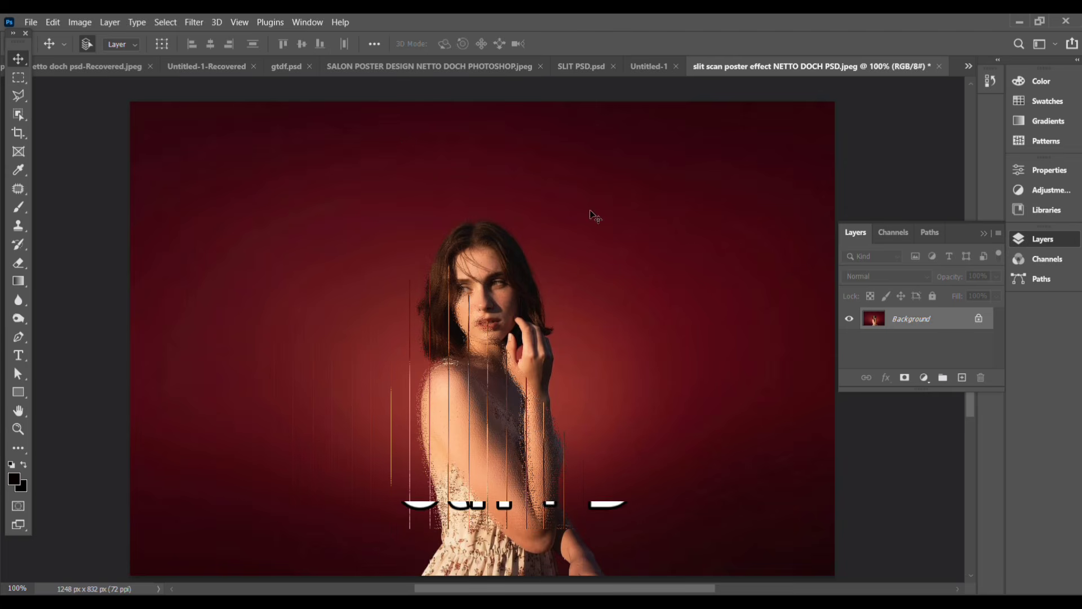
click(962, 376)
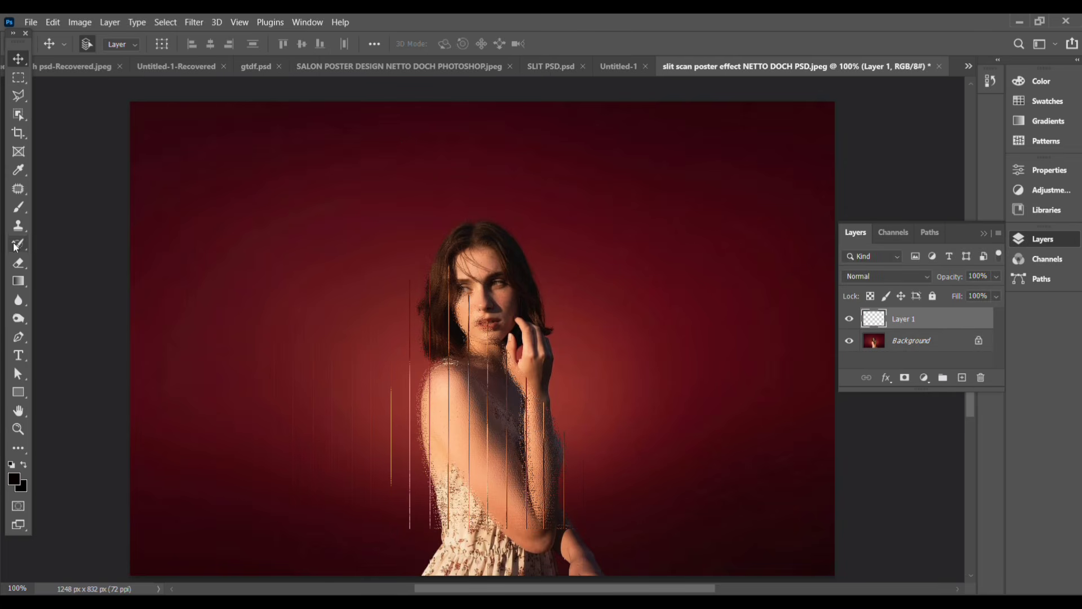
Step: Create a tall, narrow vertical type text box near the photo's right edge with the font size at 48 pt
click(28, 355)
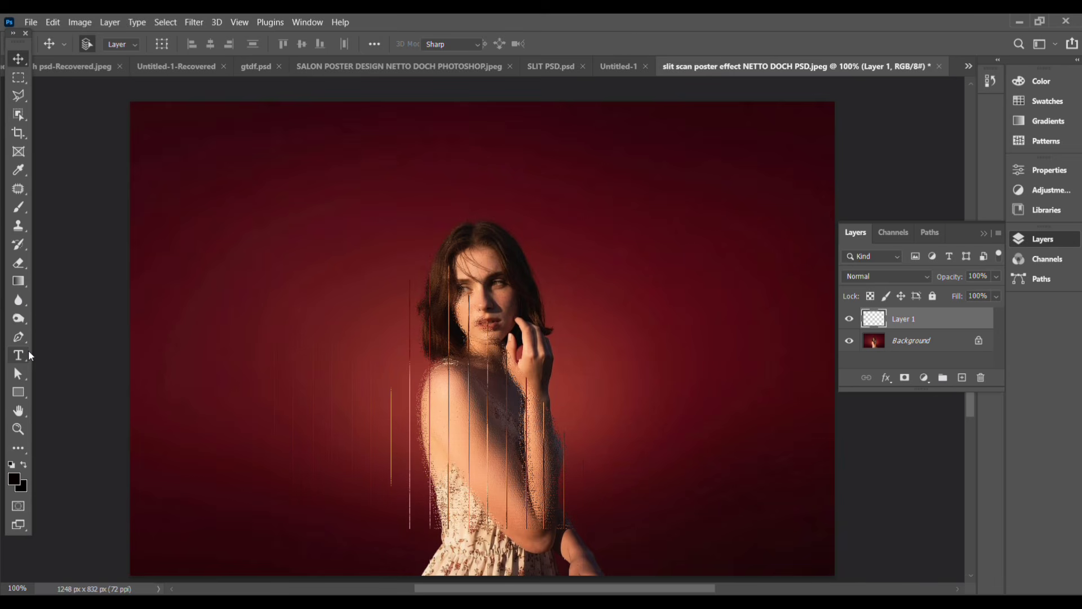
right_click(28, 354)
click(91, 363)
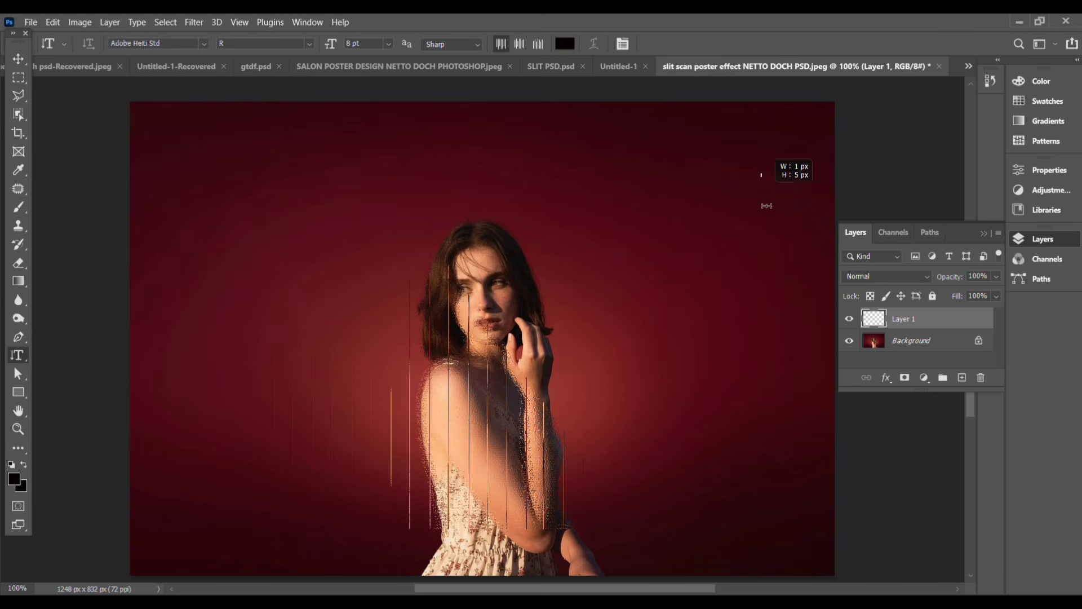
drag(761, 173, 805, 472)
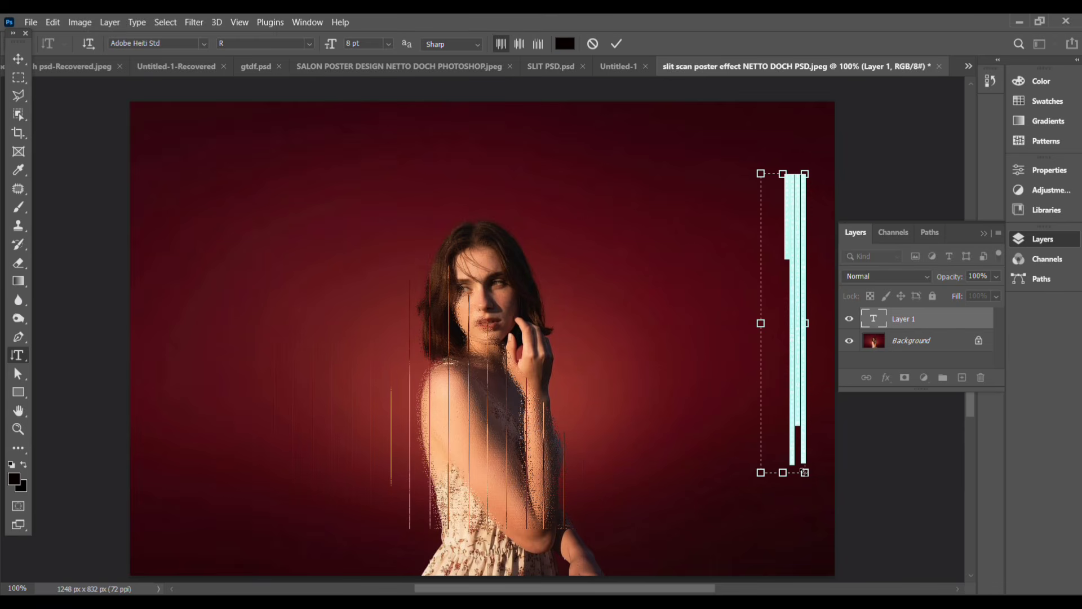
click(389, 44)
click(380, 207)
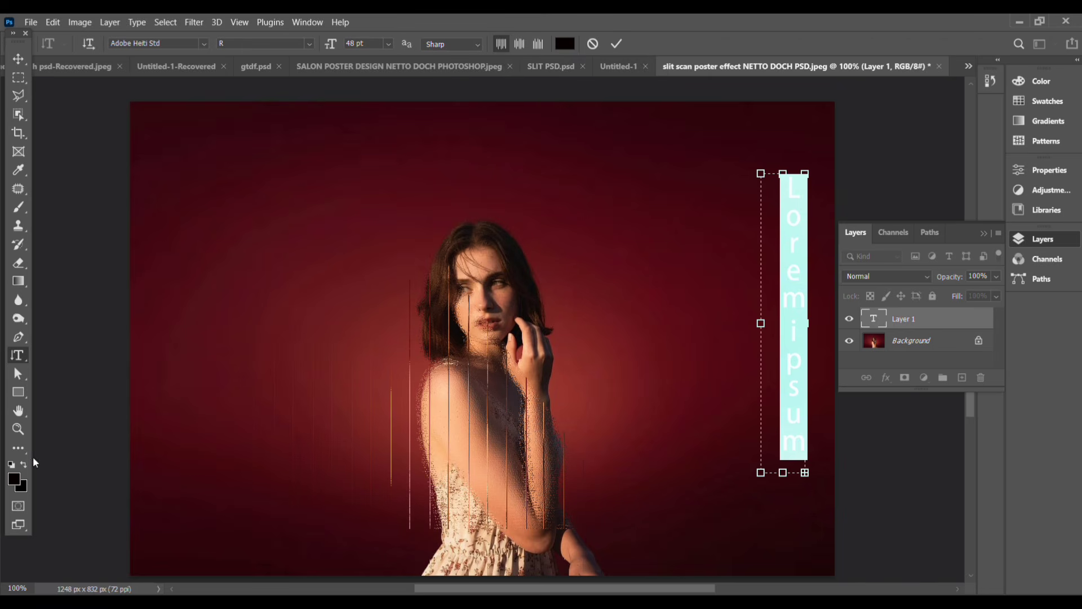
Step: Set the placeholder text's colour to off-white #f6f3f3
click(14, 480)
click(638, 101)
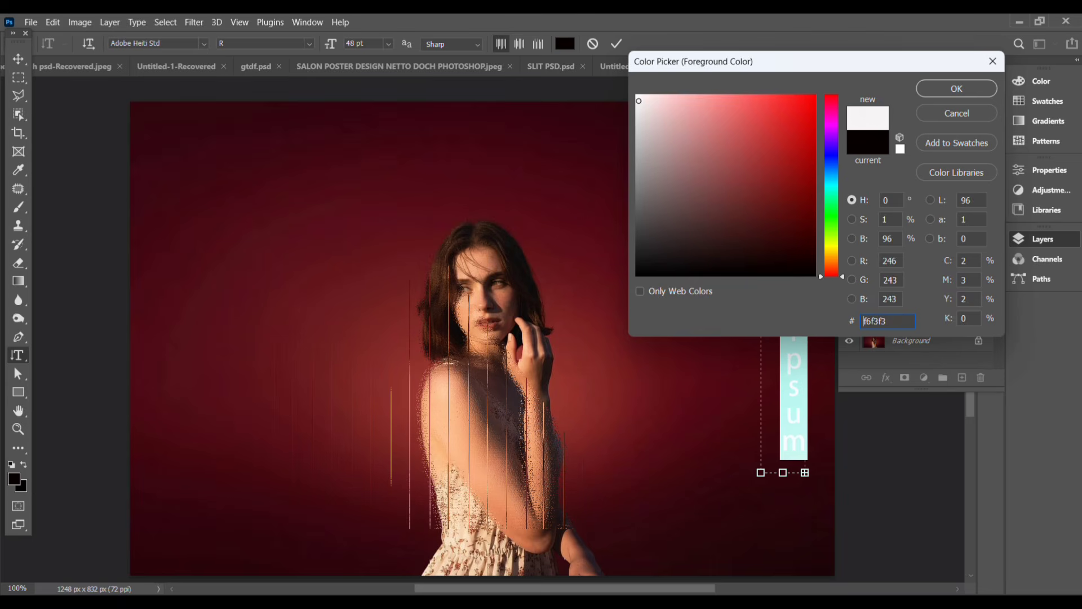
click(969, 88)
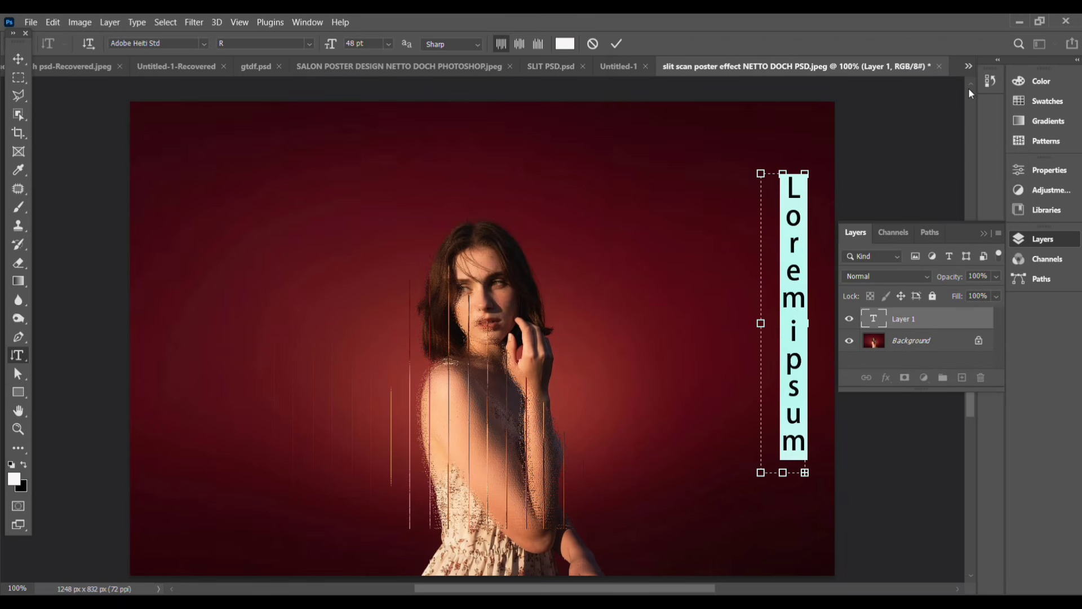
Step: Replace the placeholder in the vertical text box with NETTO DOCH
text(NET)
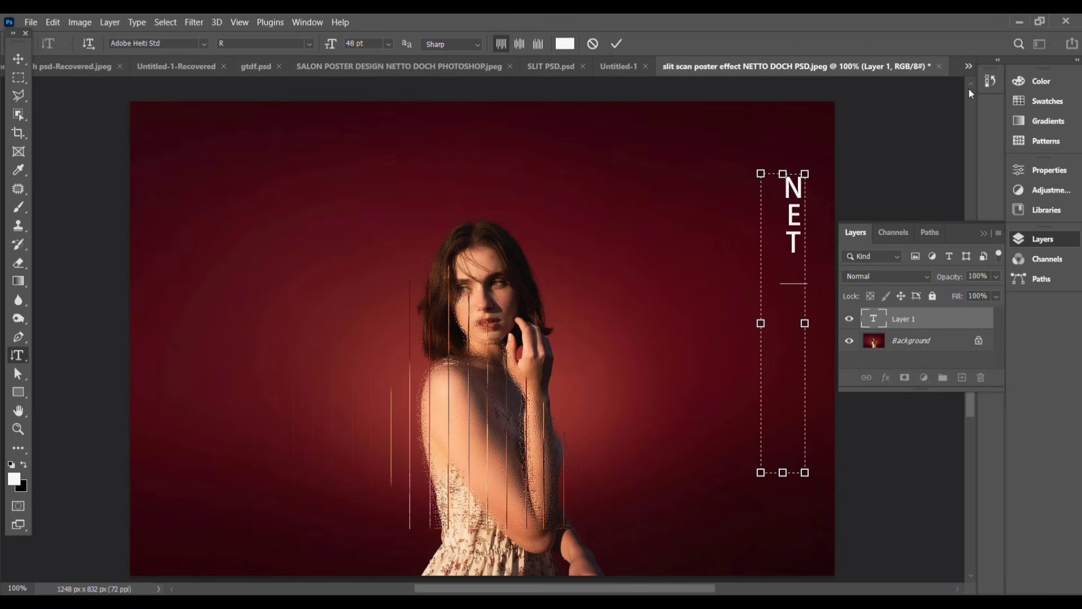
text(TO)
key(BackSpace)
text(DOCH)
key(ctrl+Return)
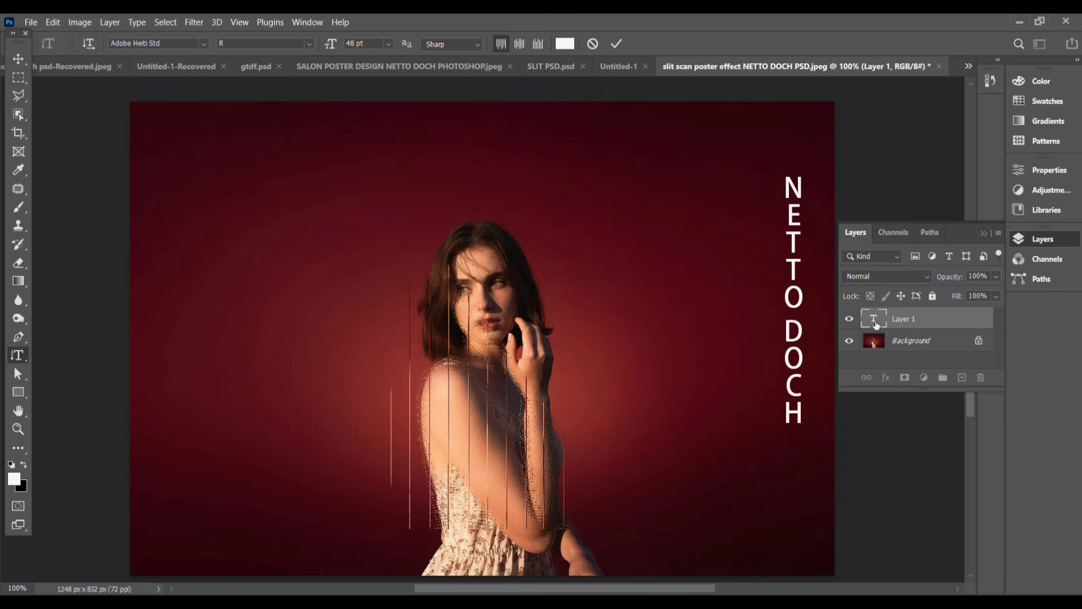
Step: Change the vertical NETTO DOCH text's font to Impact and commit the text
click(204, 44)
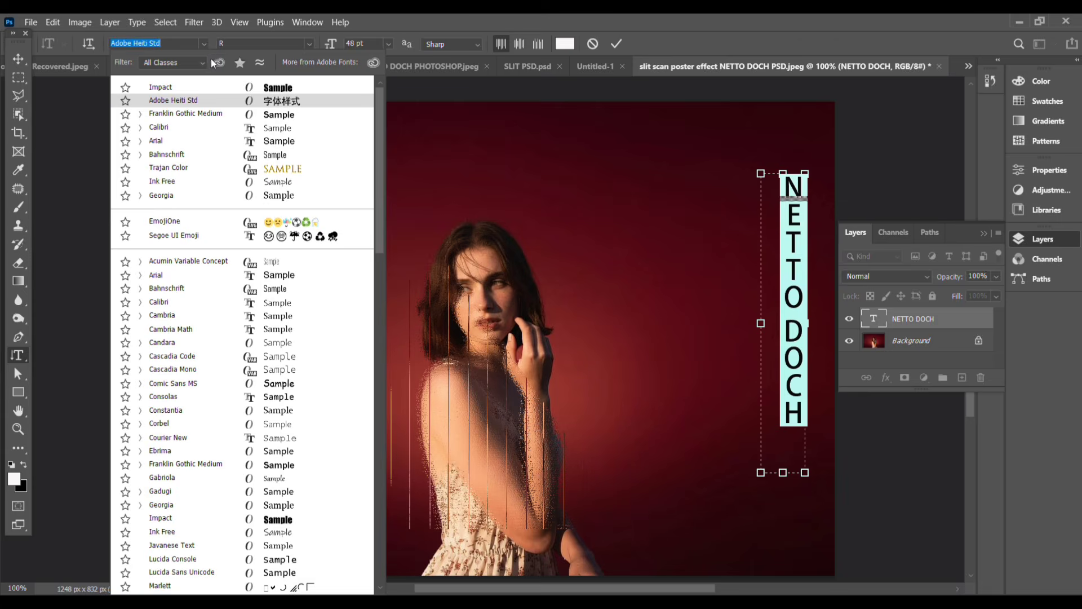
click(283, 91)
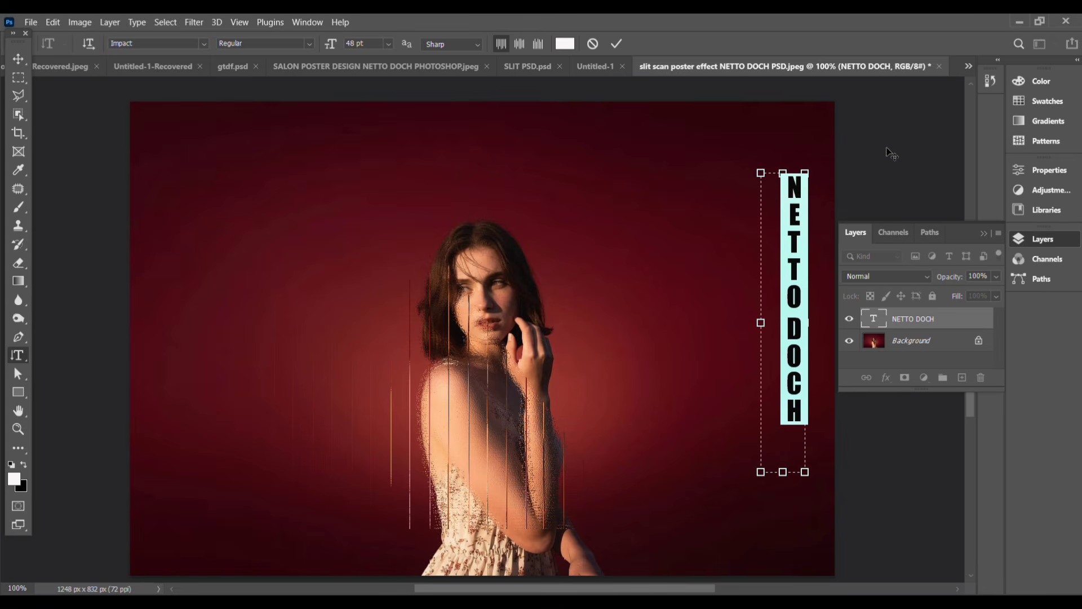
click(21, 55)
key(ctrl+t)
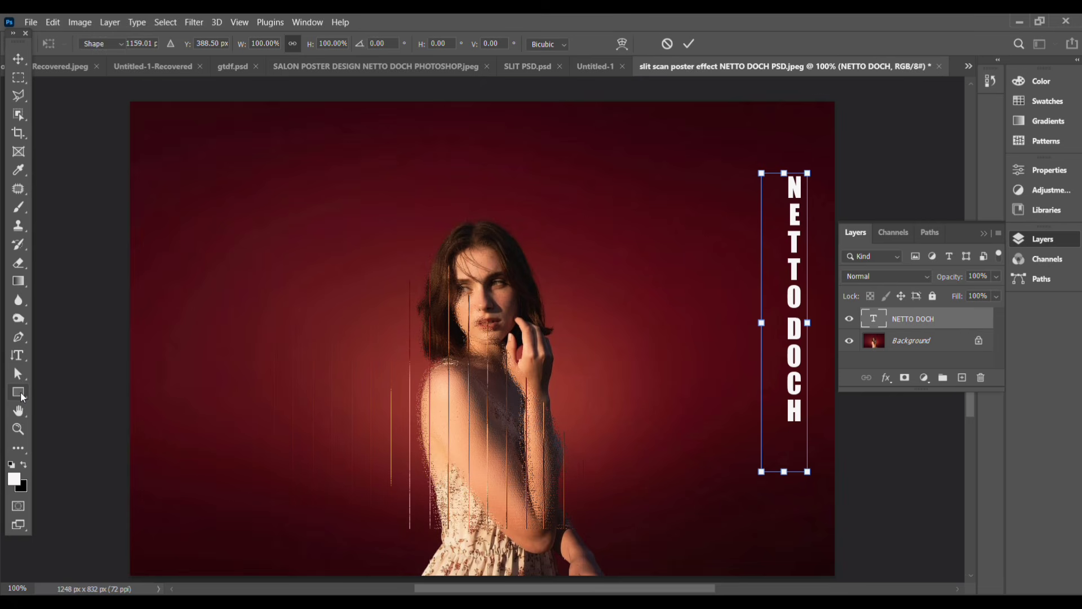
Step: Set up the Rectangle tool with a solid off-white #f8f5f5 fill instead of the gradient
click(20, 395)
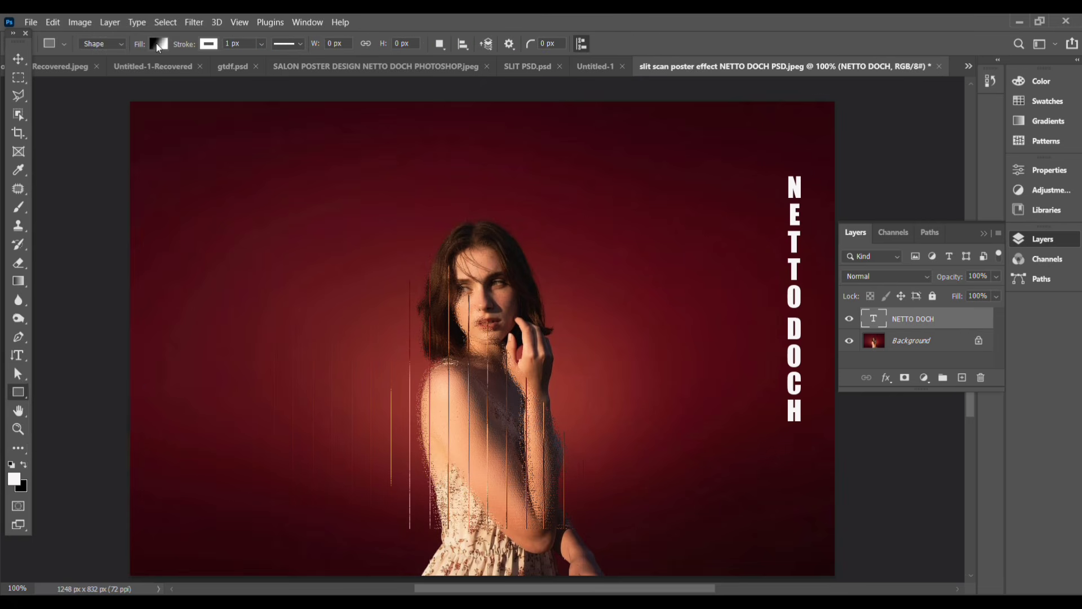
click(156, 44)
scroll(74, 153, down, 10)
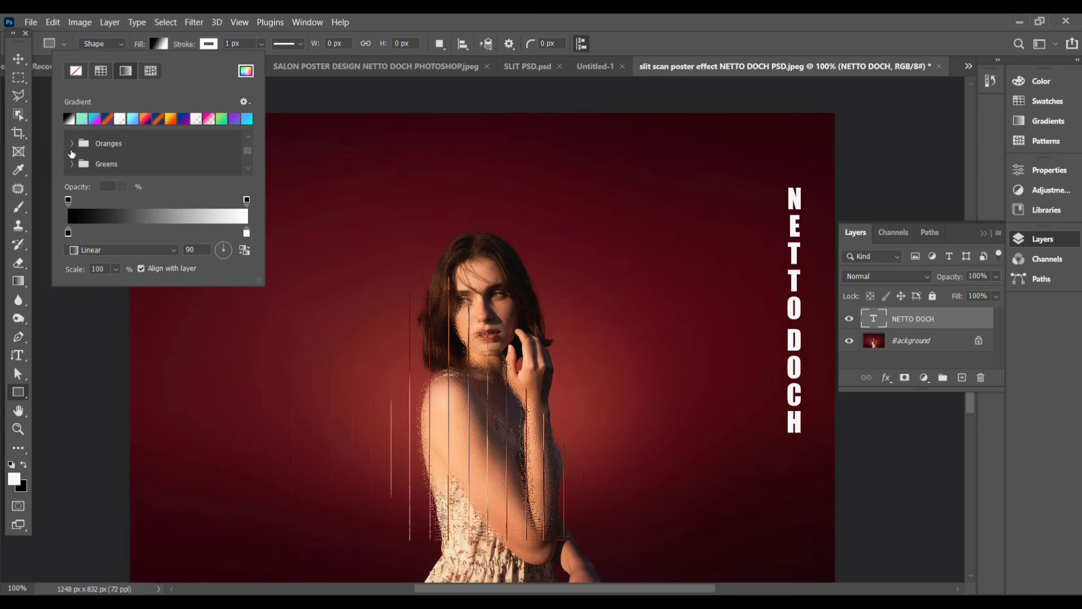
scroll(76, 171, up, 6)
scroll(76, 169, up, 3)
click(246, 69)
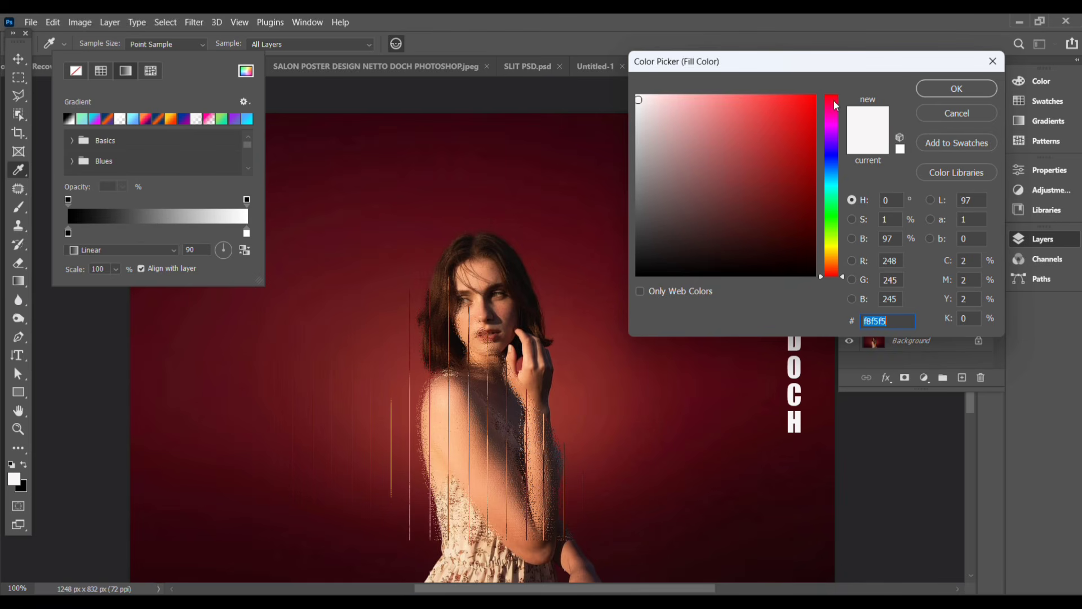
click(919, 91)
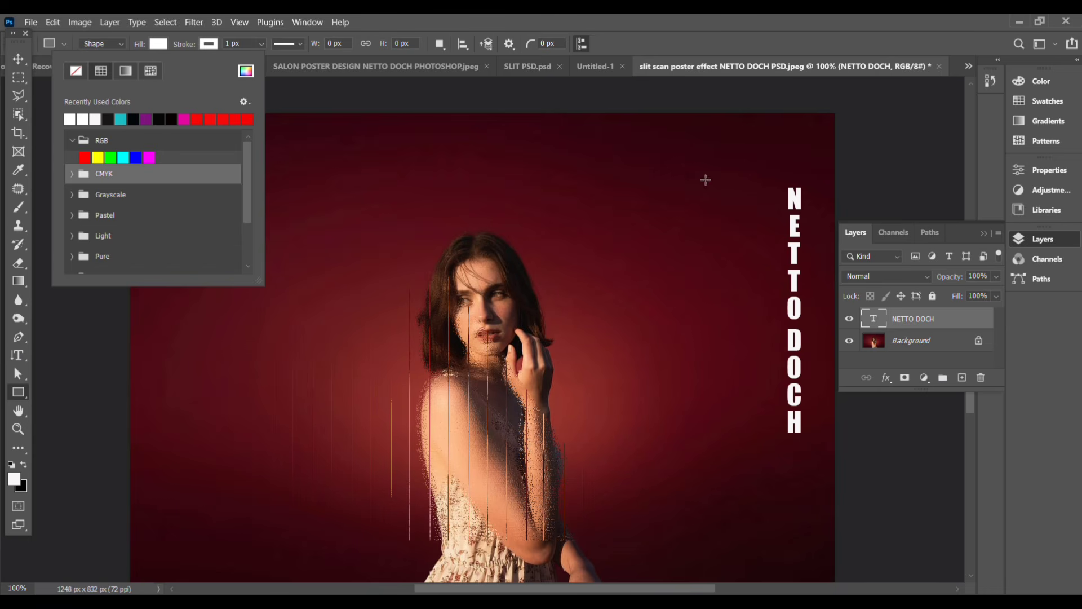
Step: Draw a narrow vertical bar about 14 × 431 px and move it directly left of the NETTO DOCH text
drag(725, 165, 734, 412)
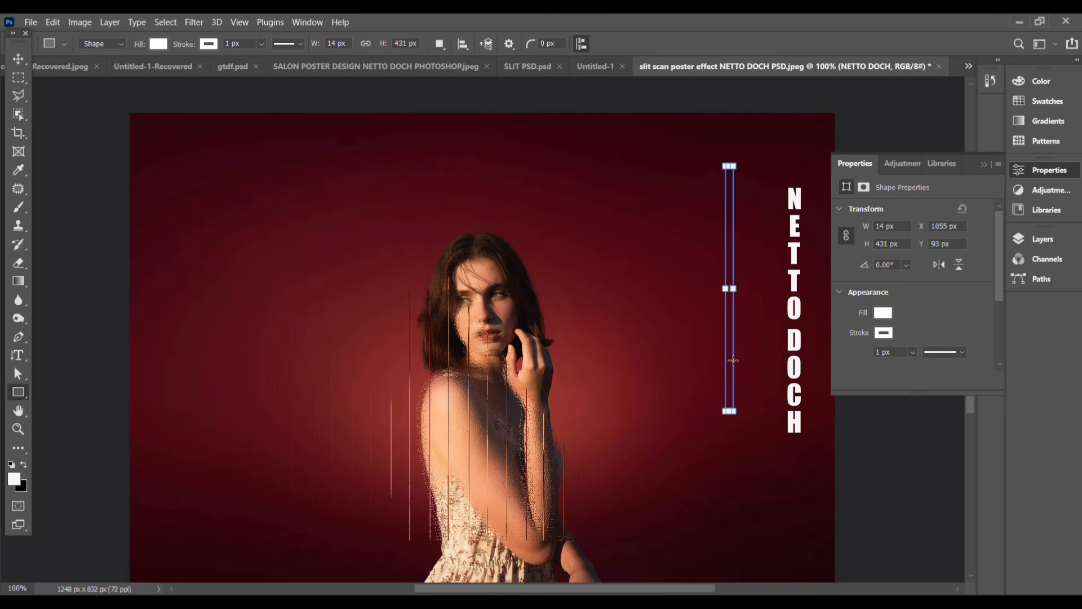
click(11, 59)
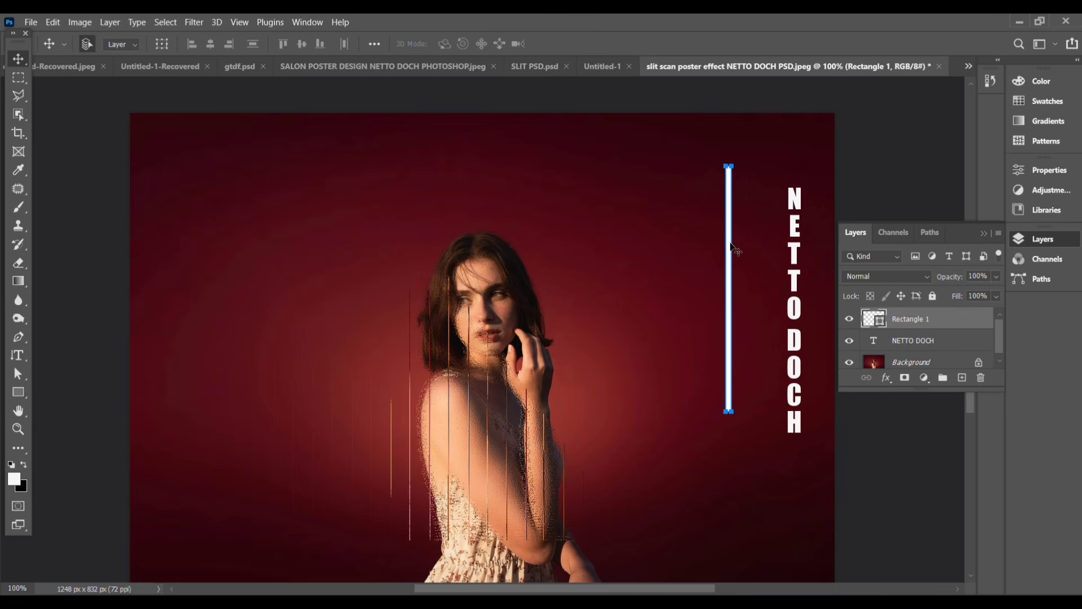
drag(731, 246, 772, 278)
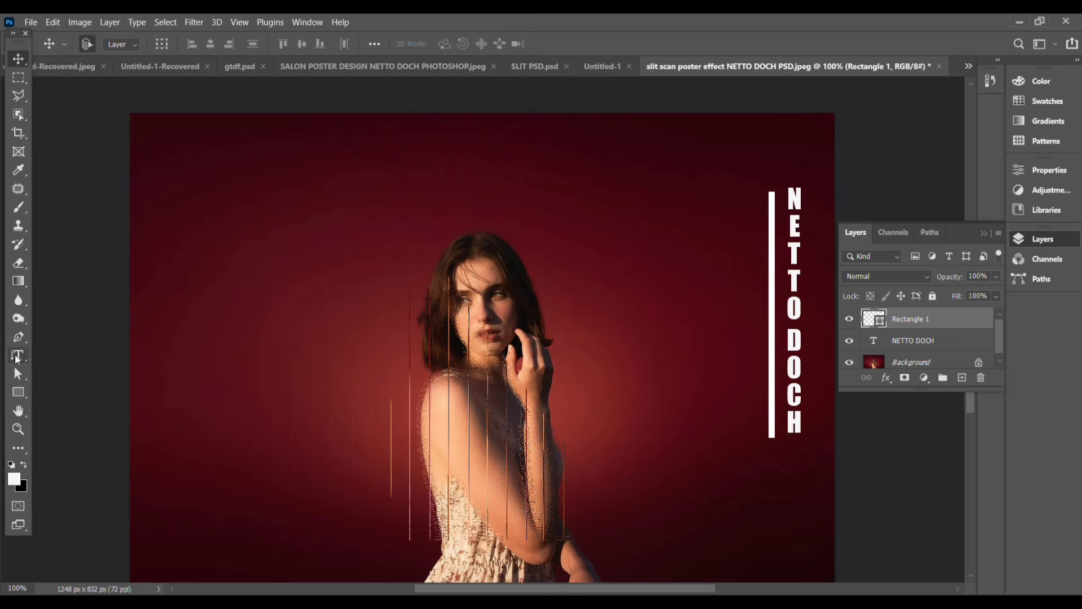
Step: Add the horizontal text 30.07.2026 in the photo's upper-left corner
click(15, 357)
click(64, 355)
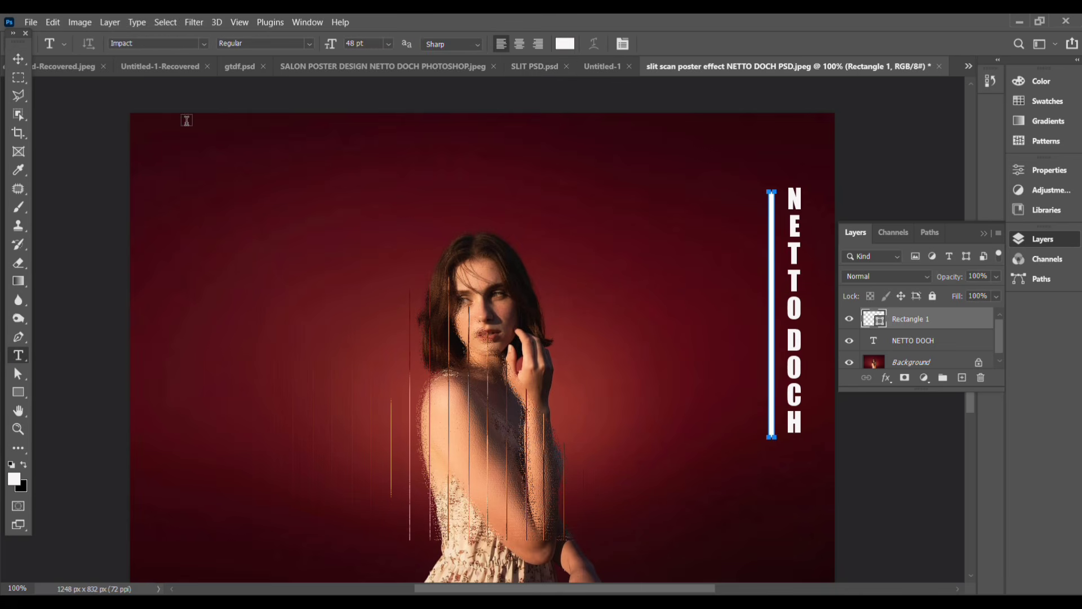
drag(173, 126, 334, 171)
text(30.)
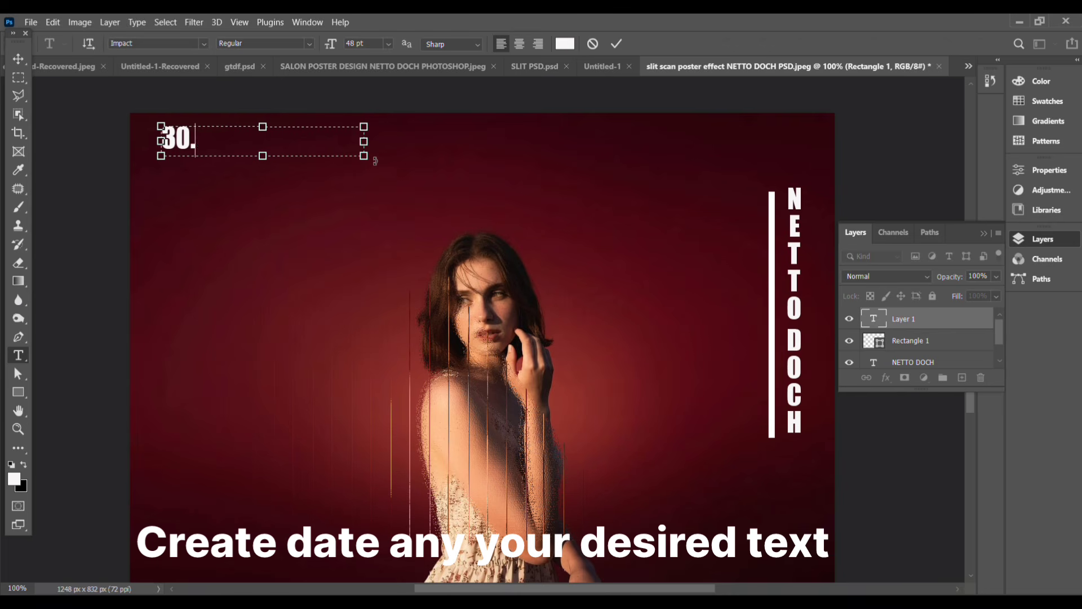
text(07.2026)
click(18, 59)
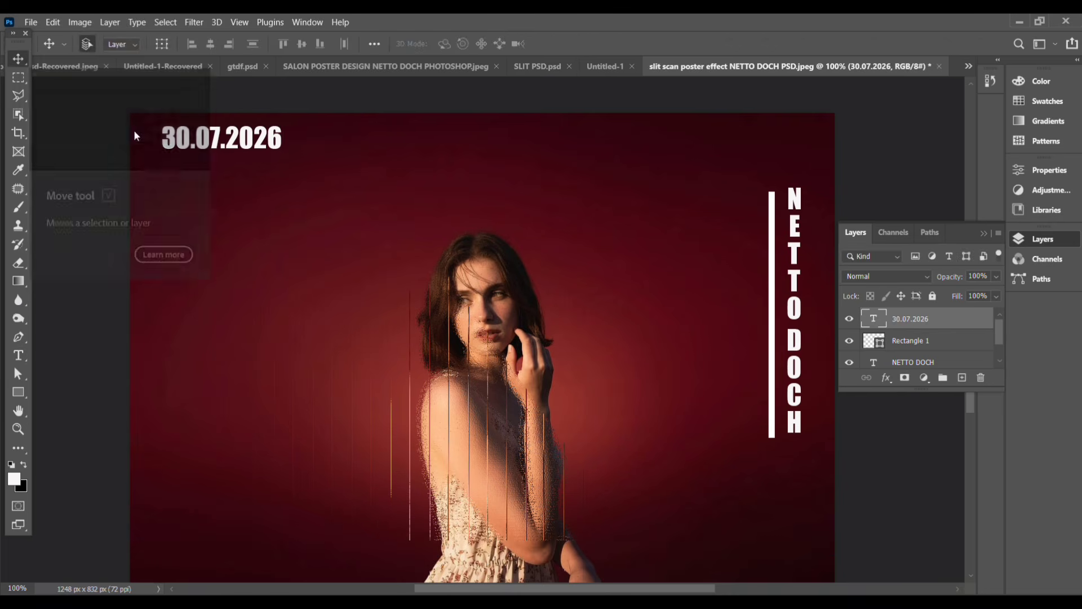
Step: Draw a thin horizontal bar about 157 × 6 px just below the date text
drag(23, 391, 69, 390)
drag(178, 161, 267, 164)
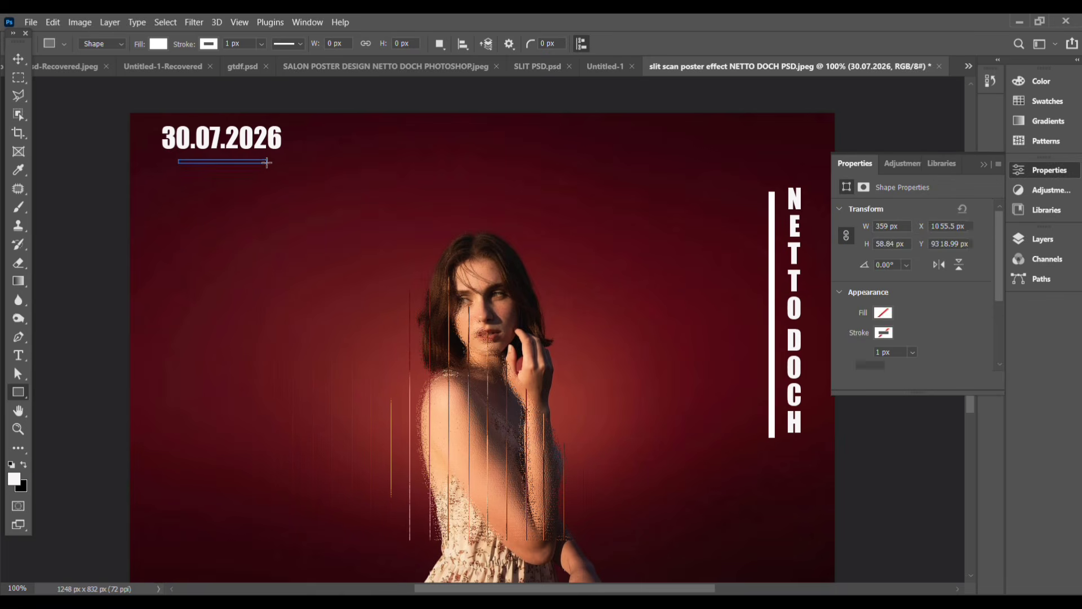
click(18, 58)
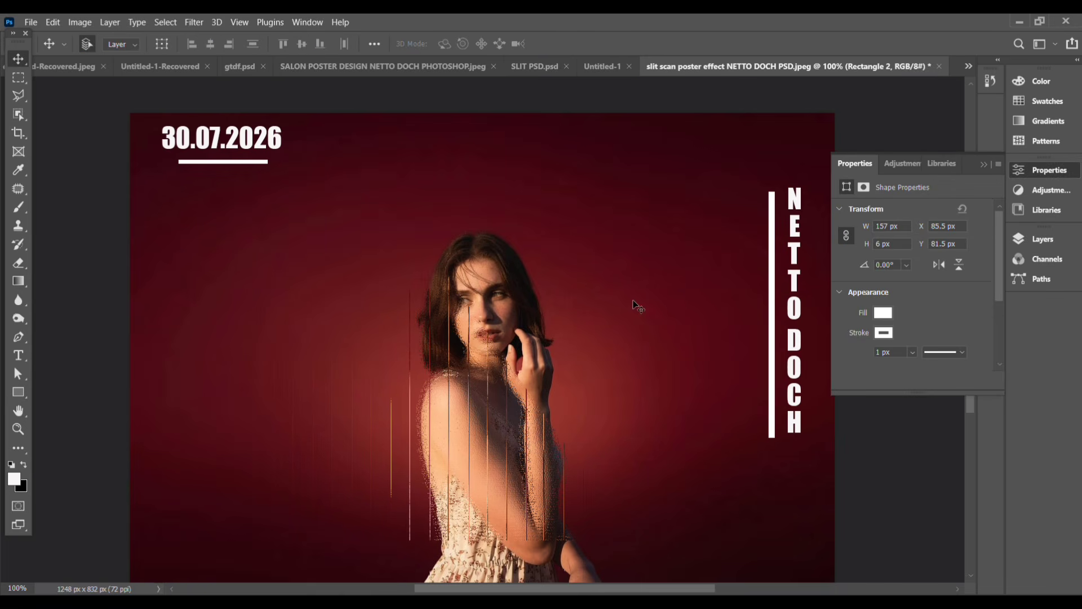